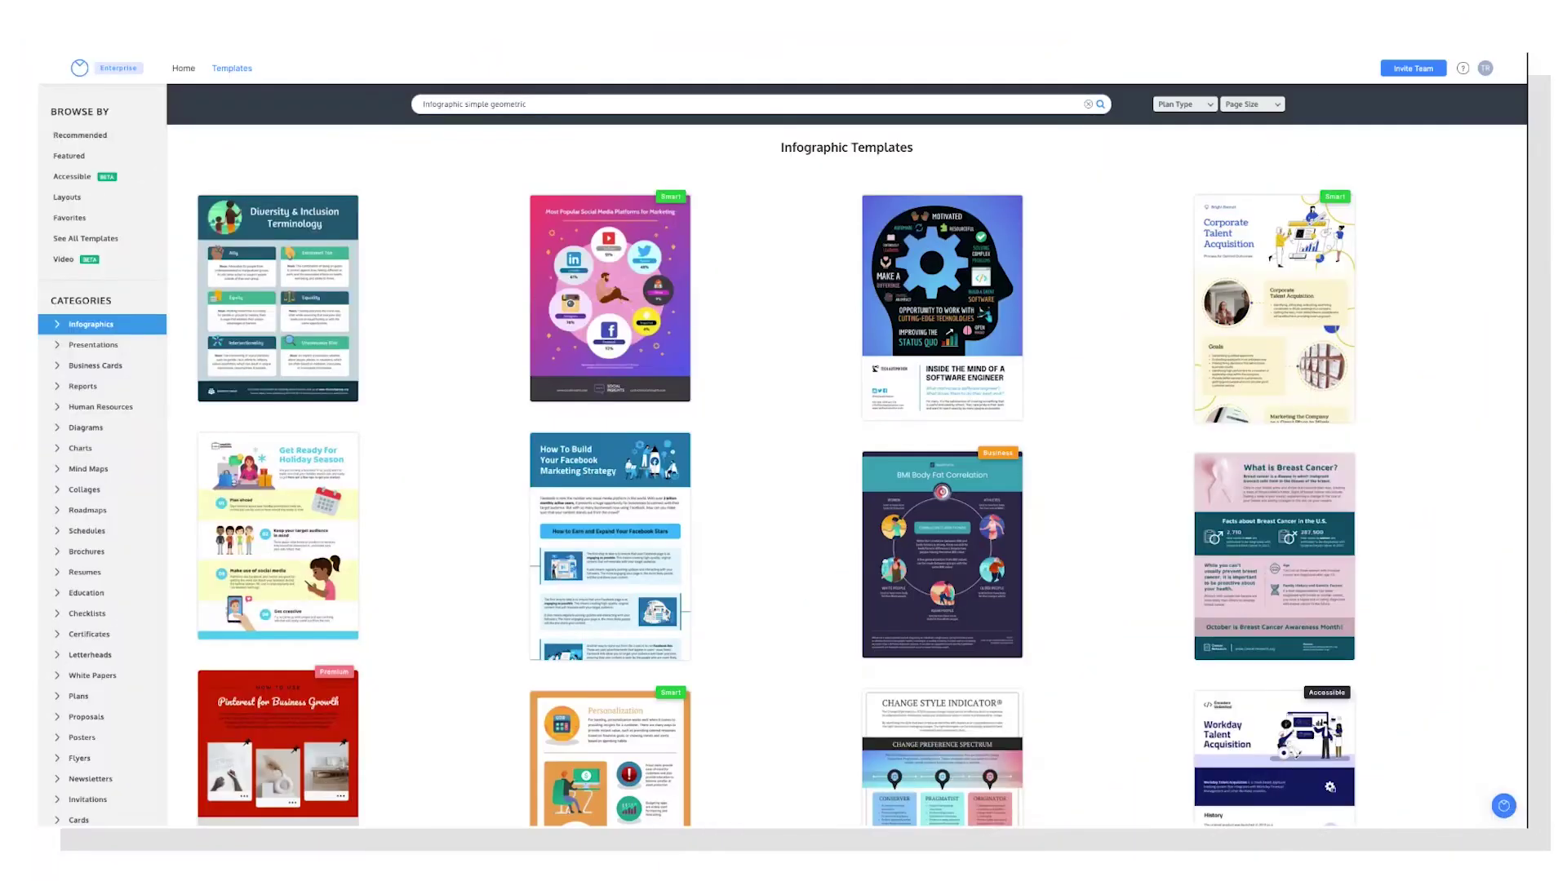
# Scroll through the gallery and browse the Recommended templates.
pyautogui.scroll(-5, 860, 475)
pyautogui.scroll(-11, 860, 475)
pyautogui.scroll(-10, 860, 475)
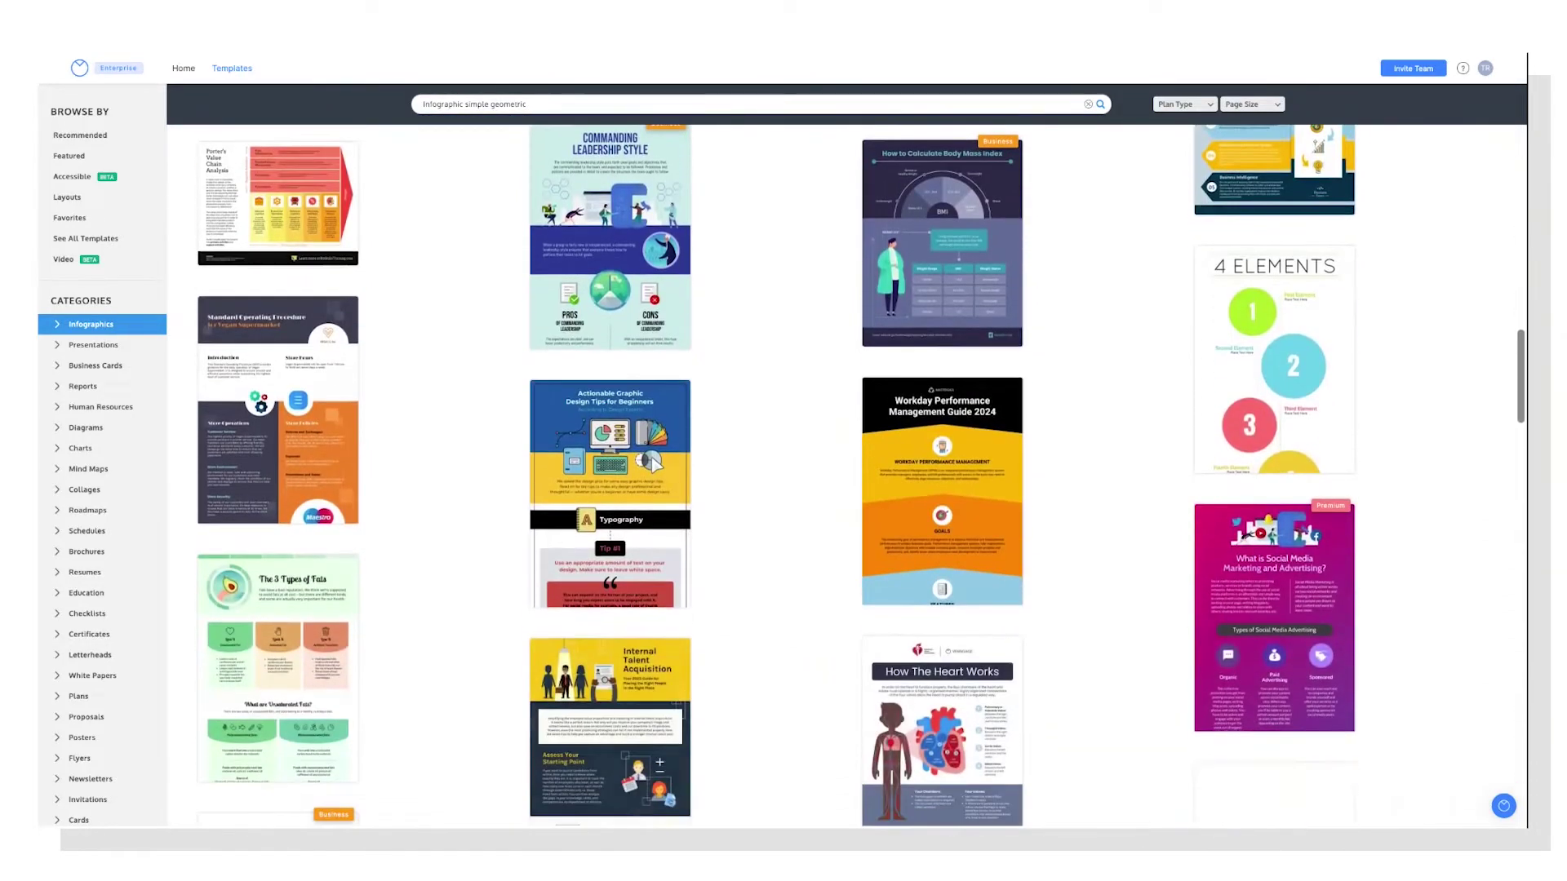
pyautogui.scroll(-10, 972, 519)
pyautogui.scroll(-9, 972, 519)
pyautogui.scroll(-6, 861, 475)
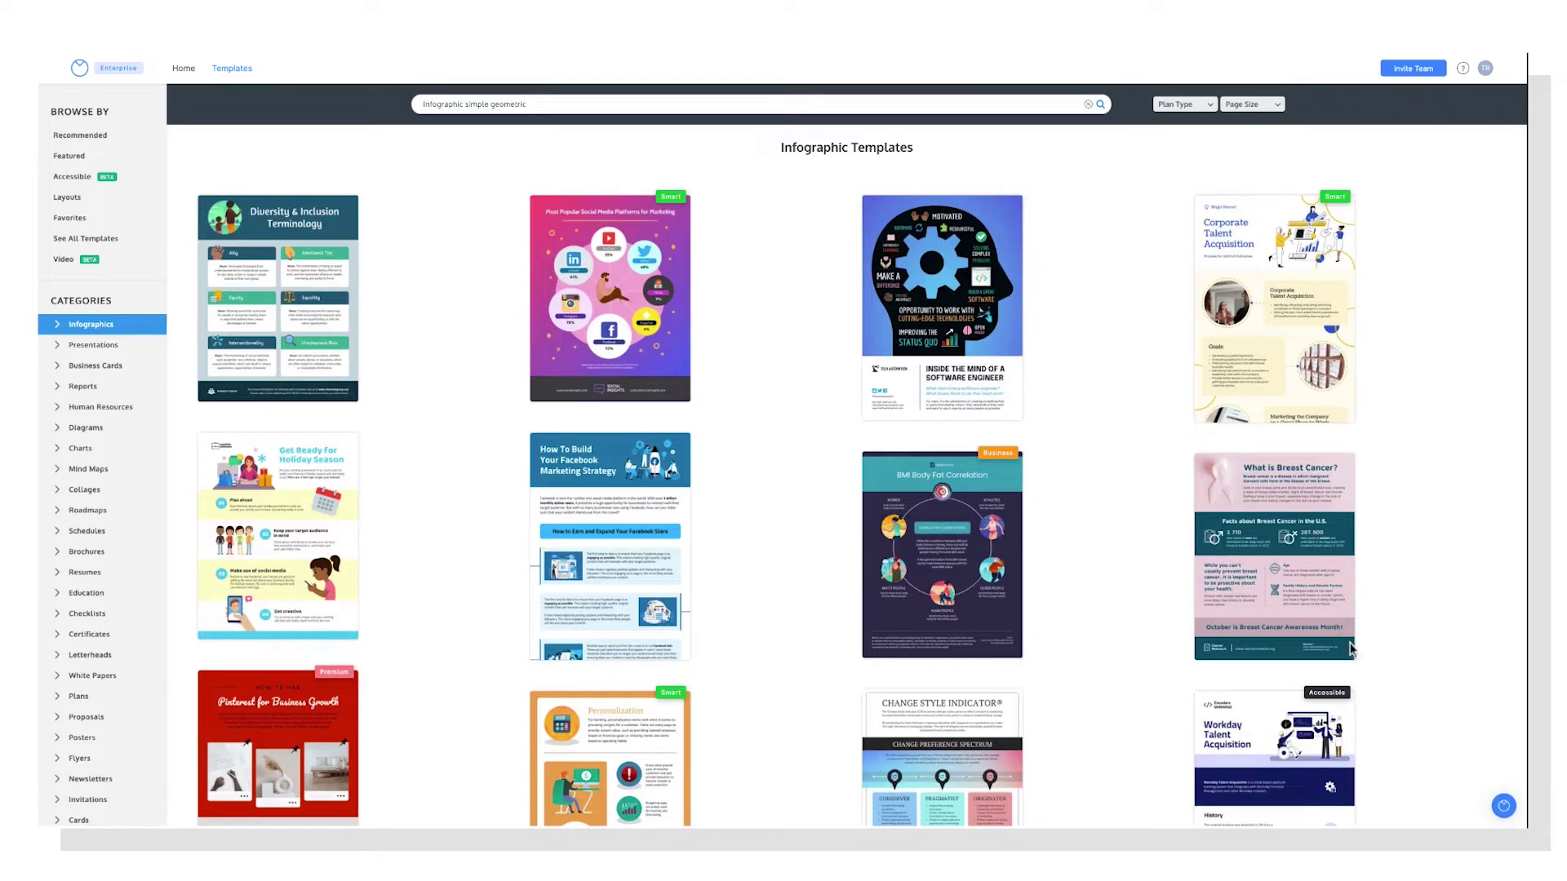
pyautogui.click(112, 135)
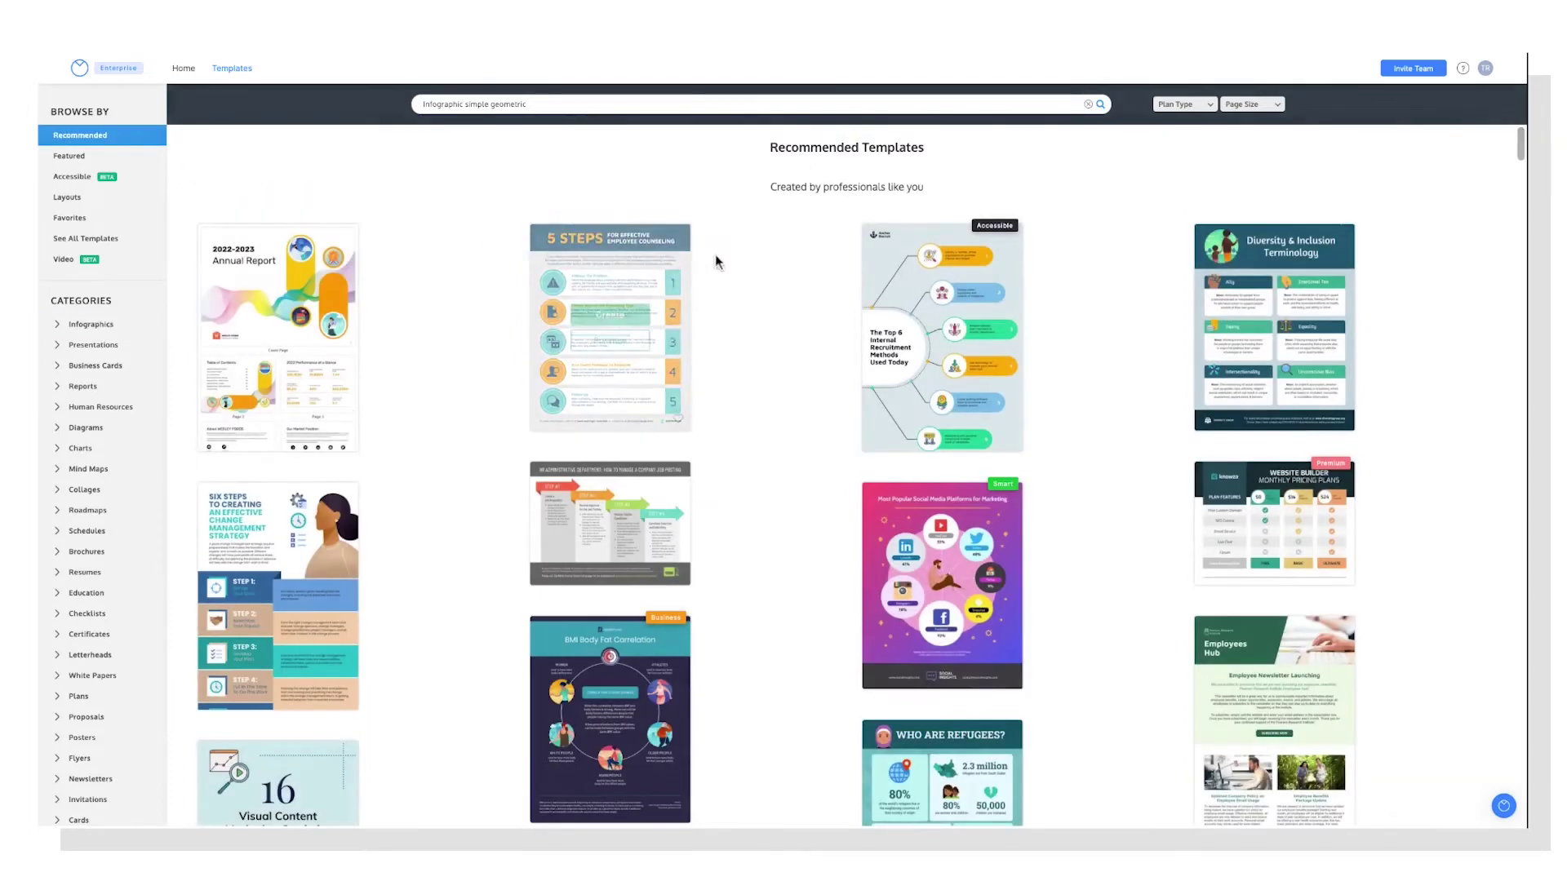
pyautogui.scroll(-1, 805, 419)
pyautogui.scroll(-2, 808, 419)
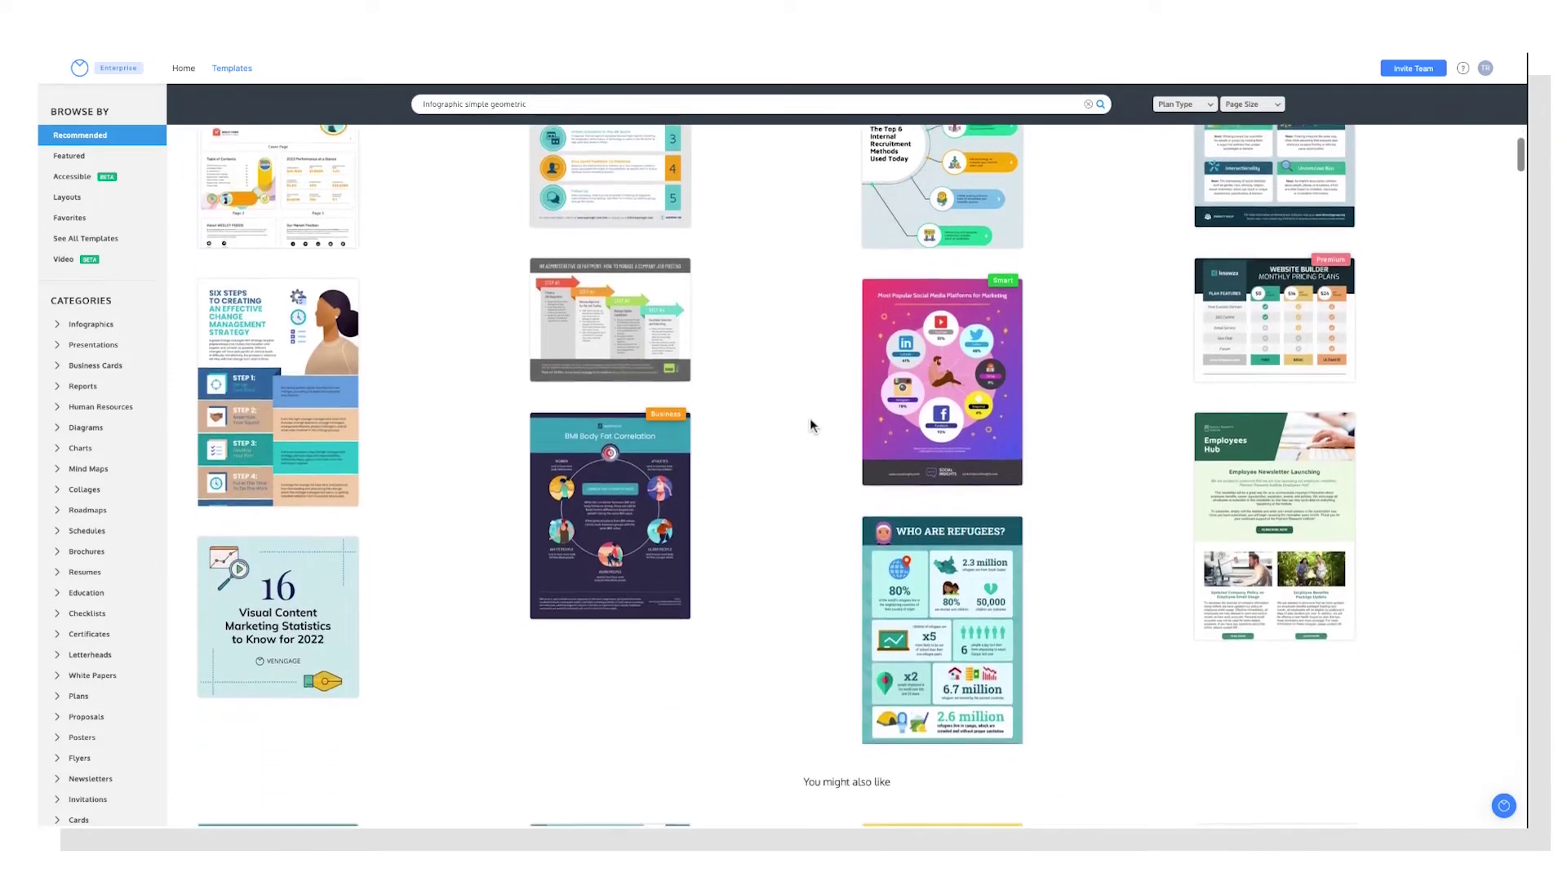
pyautogui.scroll(3, 811, 418)
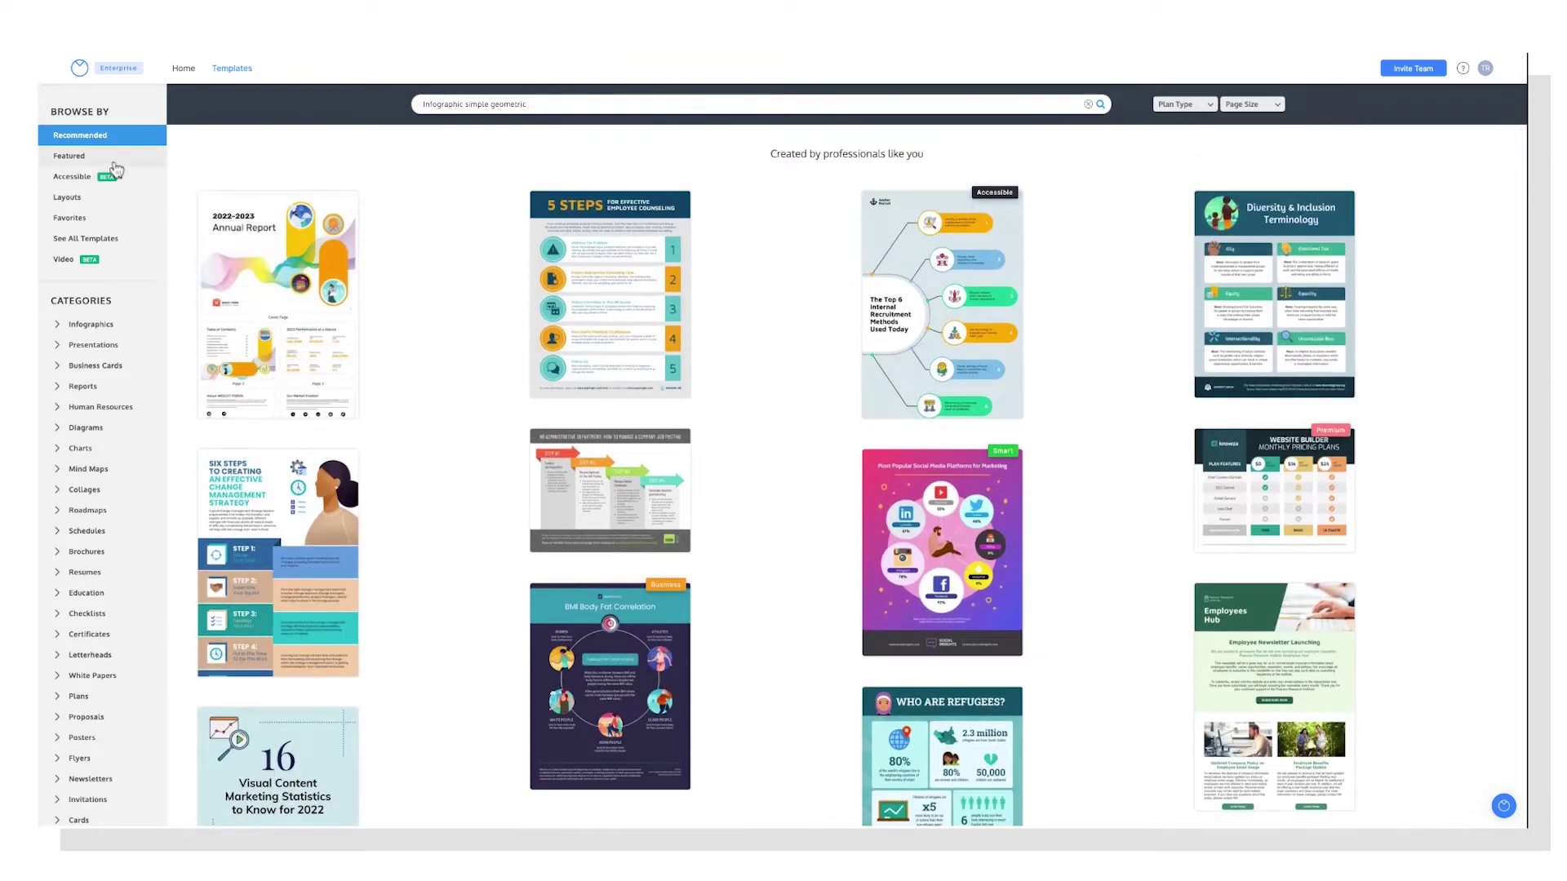
# Browse the Featured templates, scrolling down and back up.
pyautogui.click(139, 156)
pyautogui.scroll(-4, 759, 438)
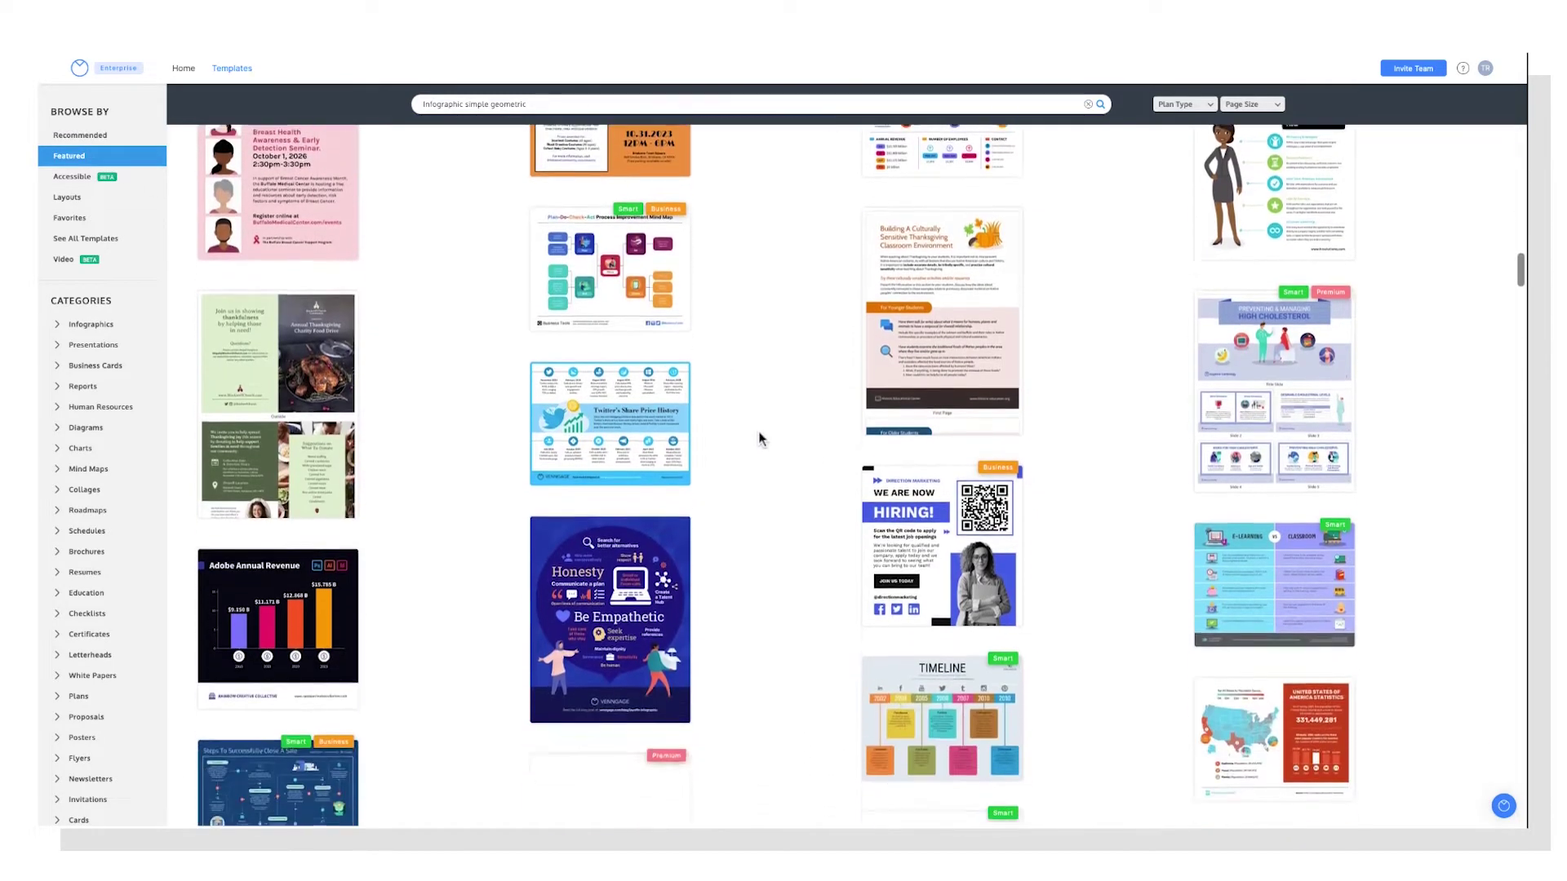
pyautogui.scroll(-3, 767, 447)
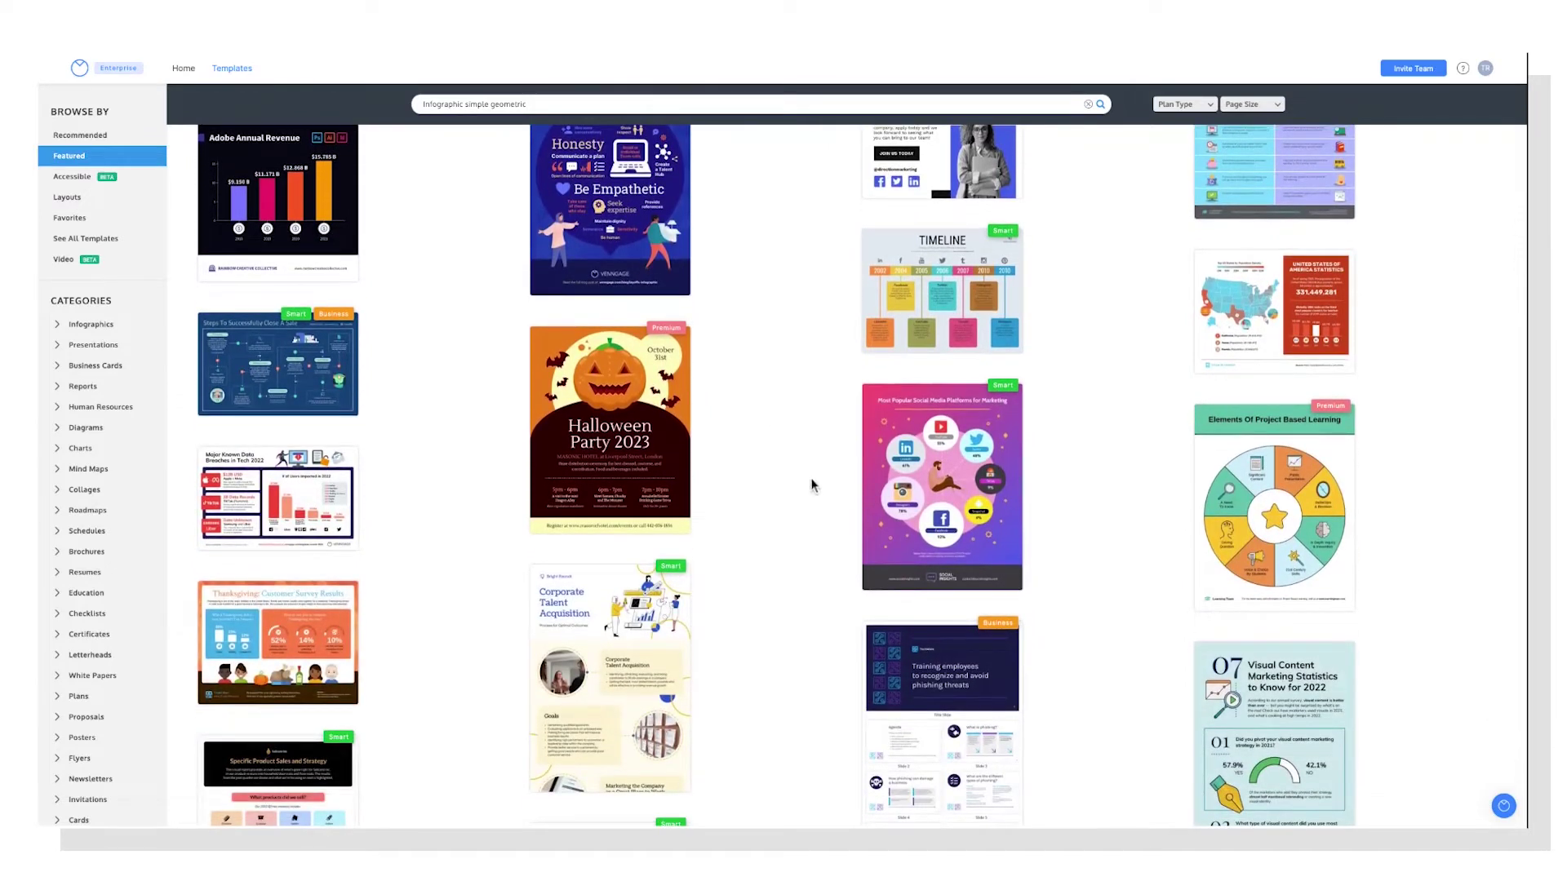
pyautogui.scroll(2, 811, 490)
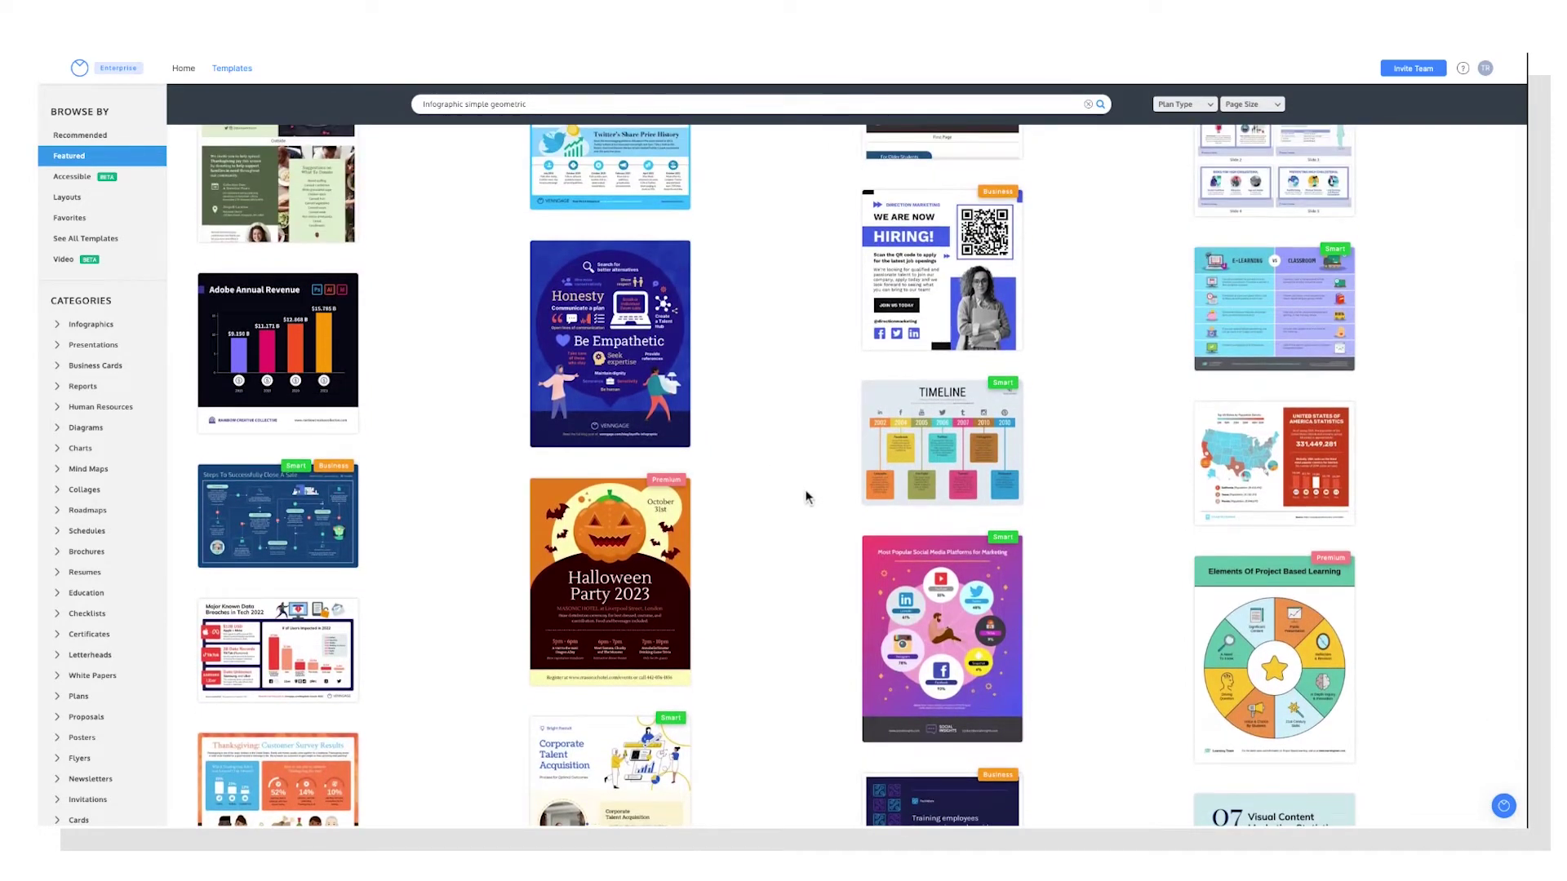
pyautogui.scroll(4, 808, 494)
pyautogui.scroll(2, 822, 514)
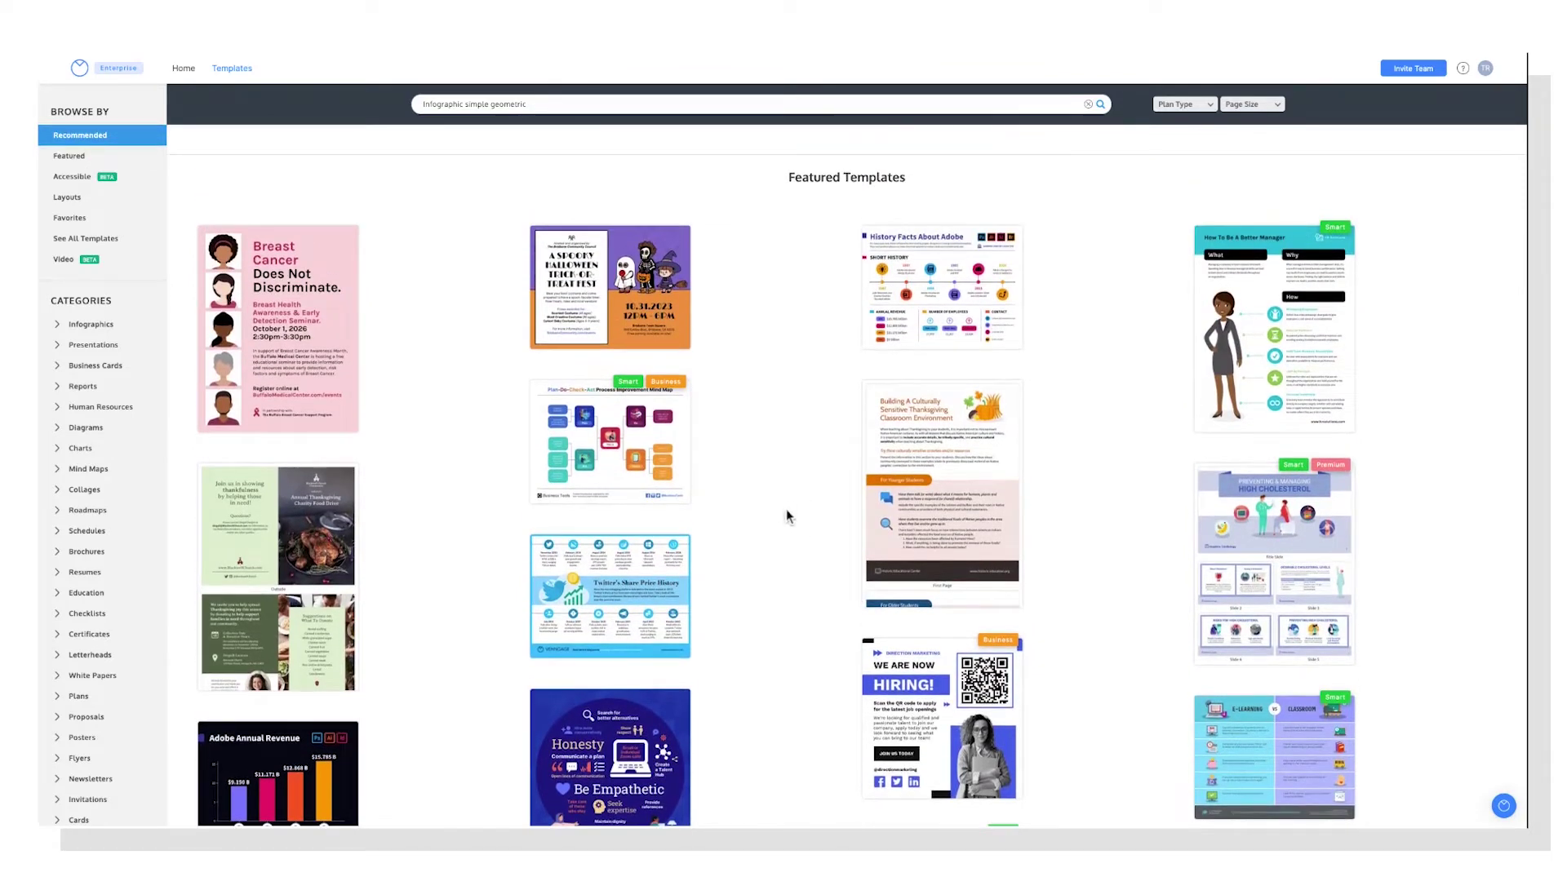
# View the Layout templates, then the Favorites page with the saved SWOT analysis template.
pyautogui.click(123, 198)
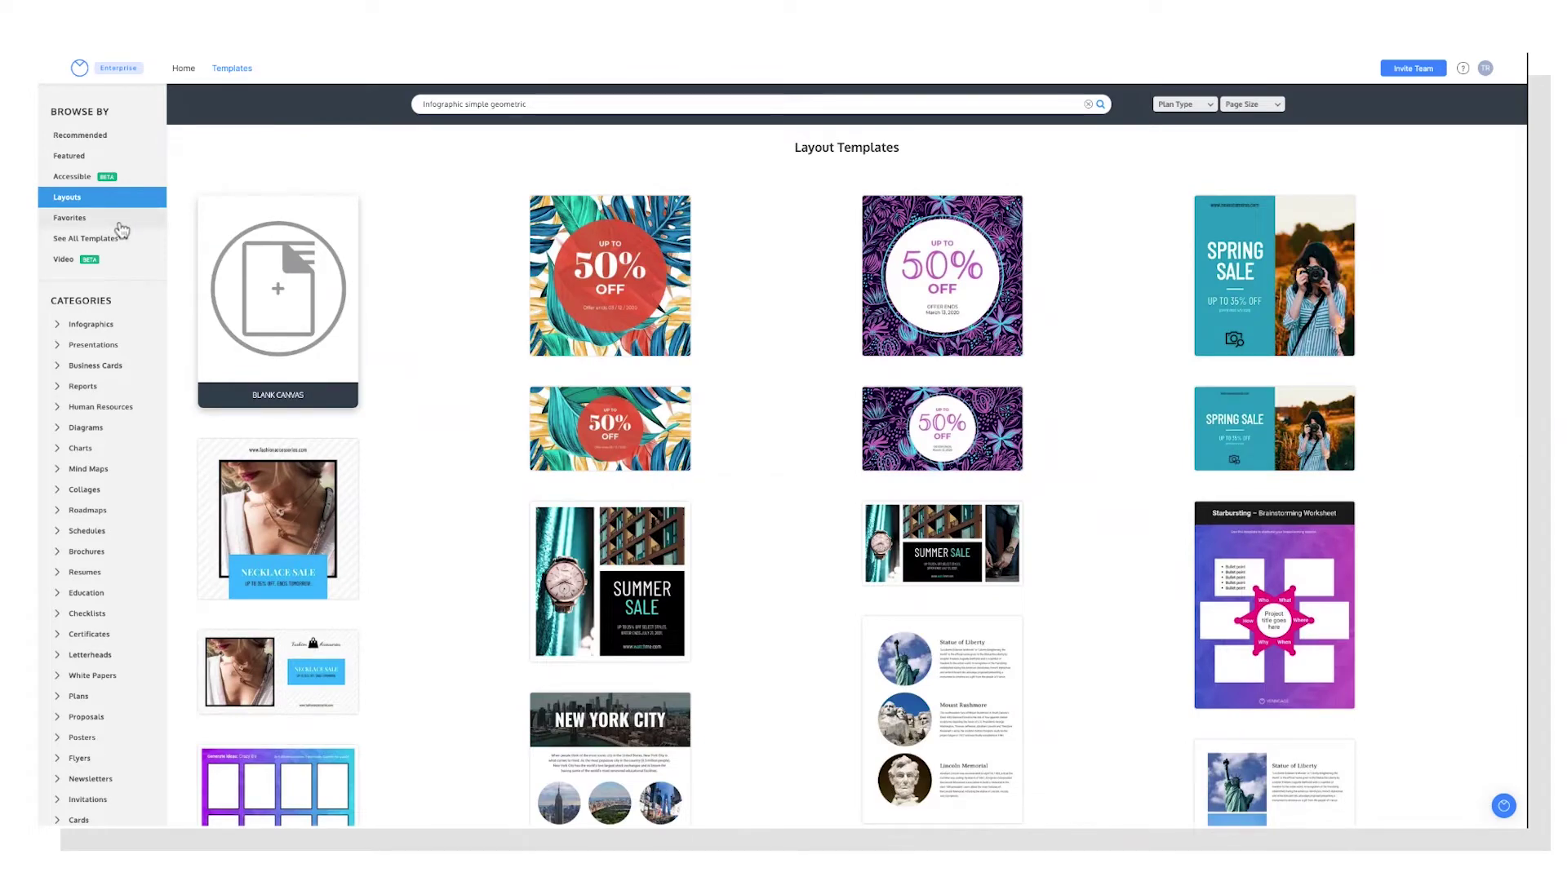
pyautogui.click(122, 218)
pyautogui.moveTo(318, 269)
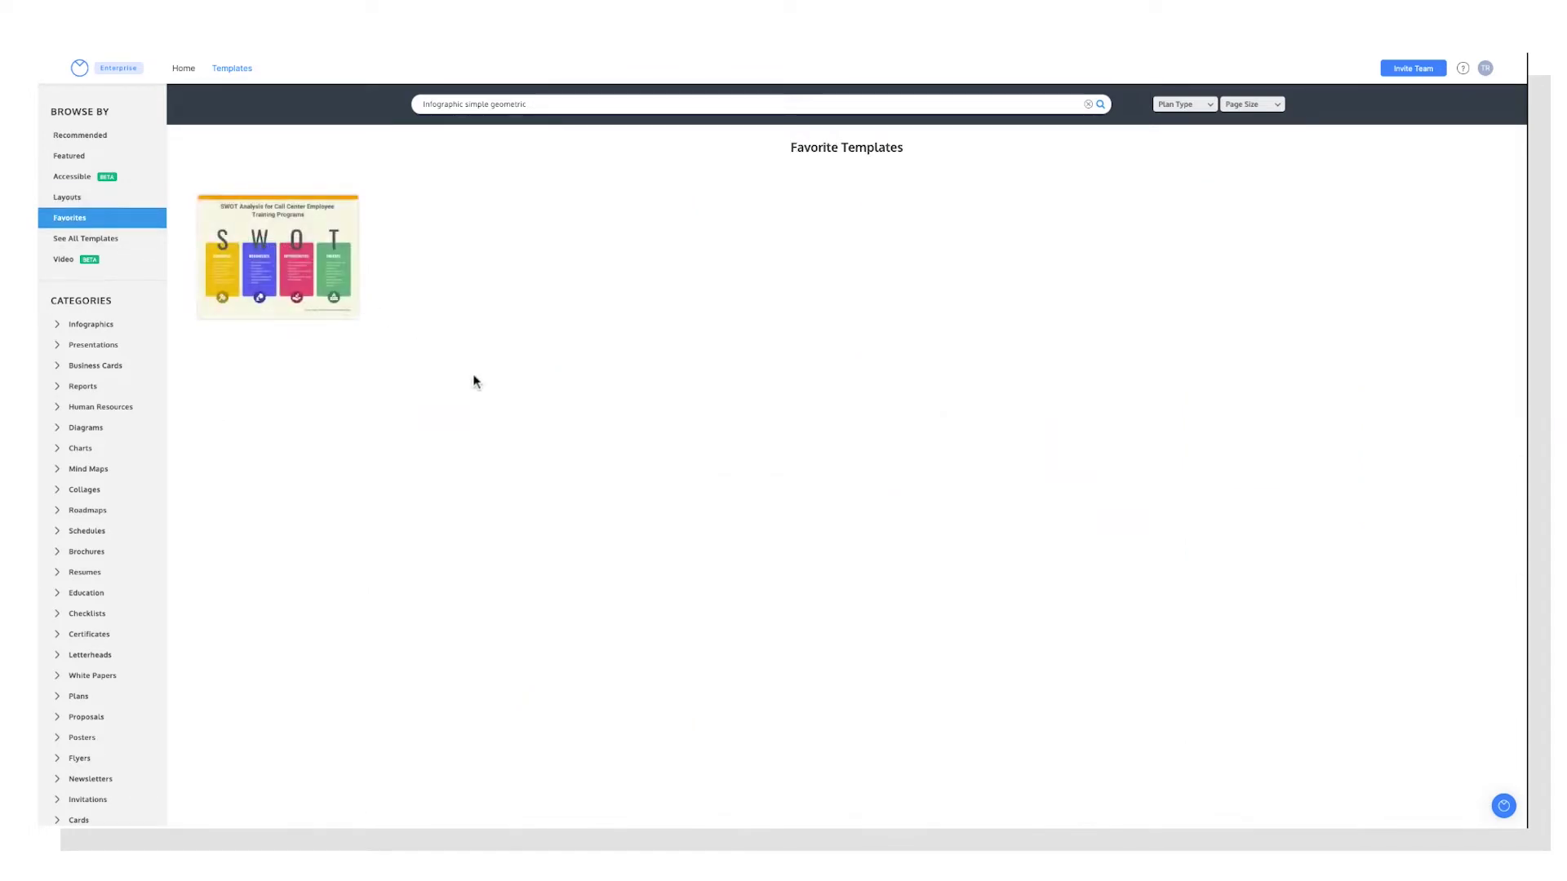
pyautogui.moveTo(353, 310)
# Expand Infographics and view Timeline, Process, Statistical, then Informational templates.
pyautogui.click(107, 327)
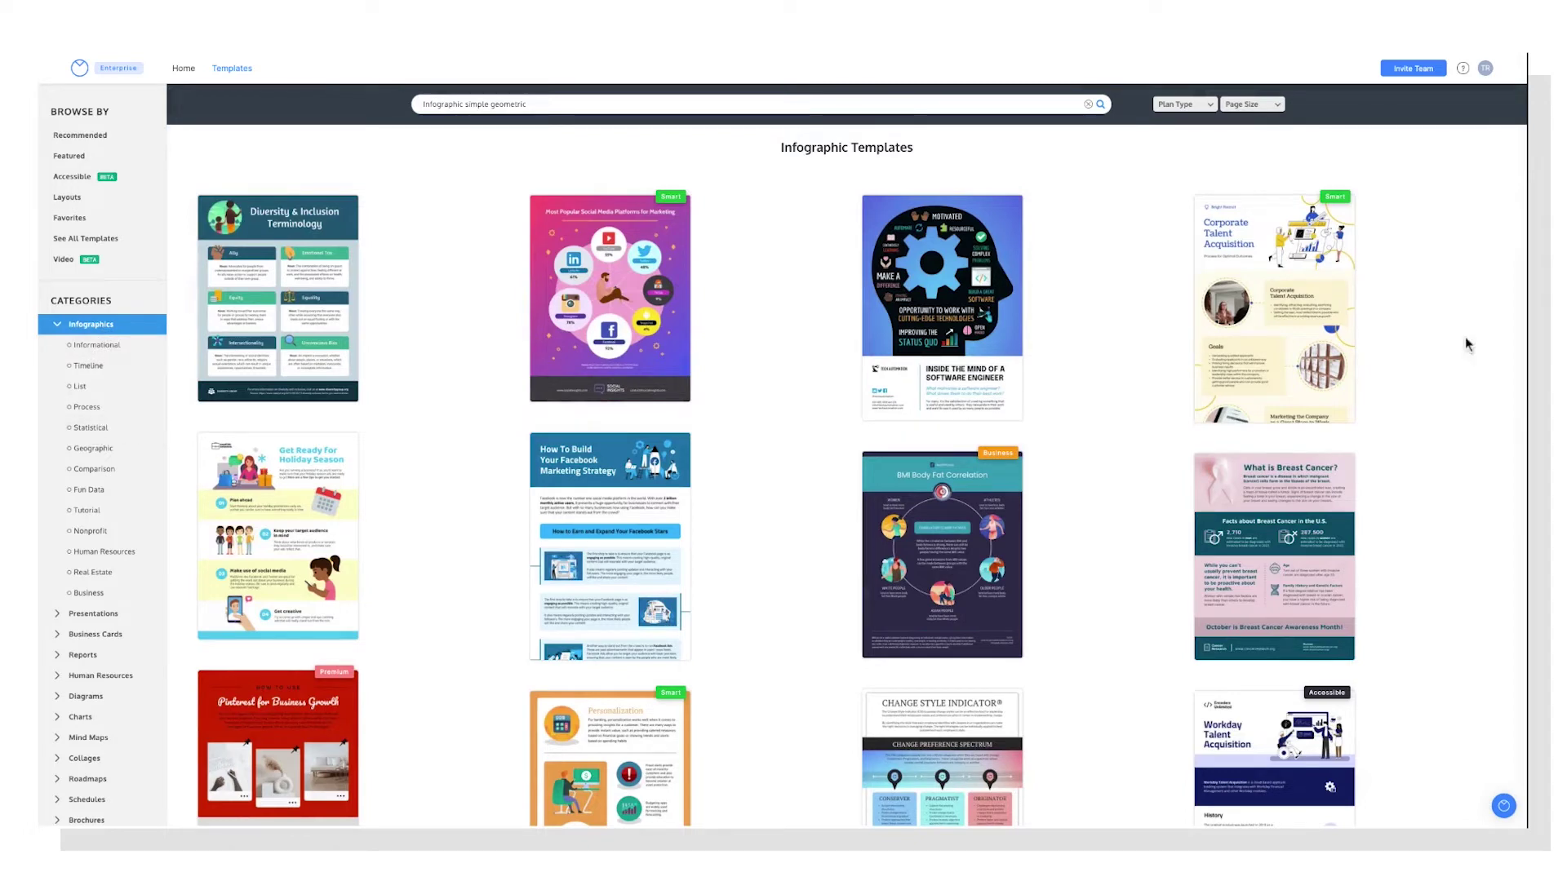
pyautogui.click(119, 364)
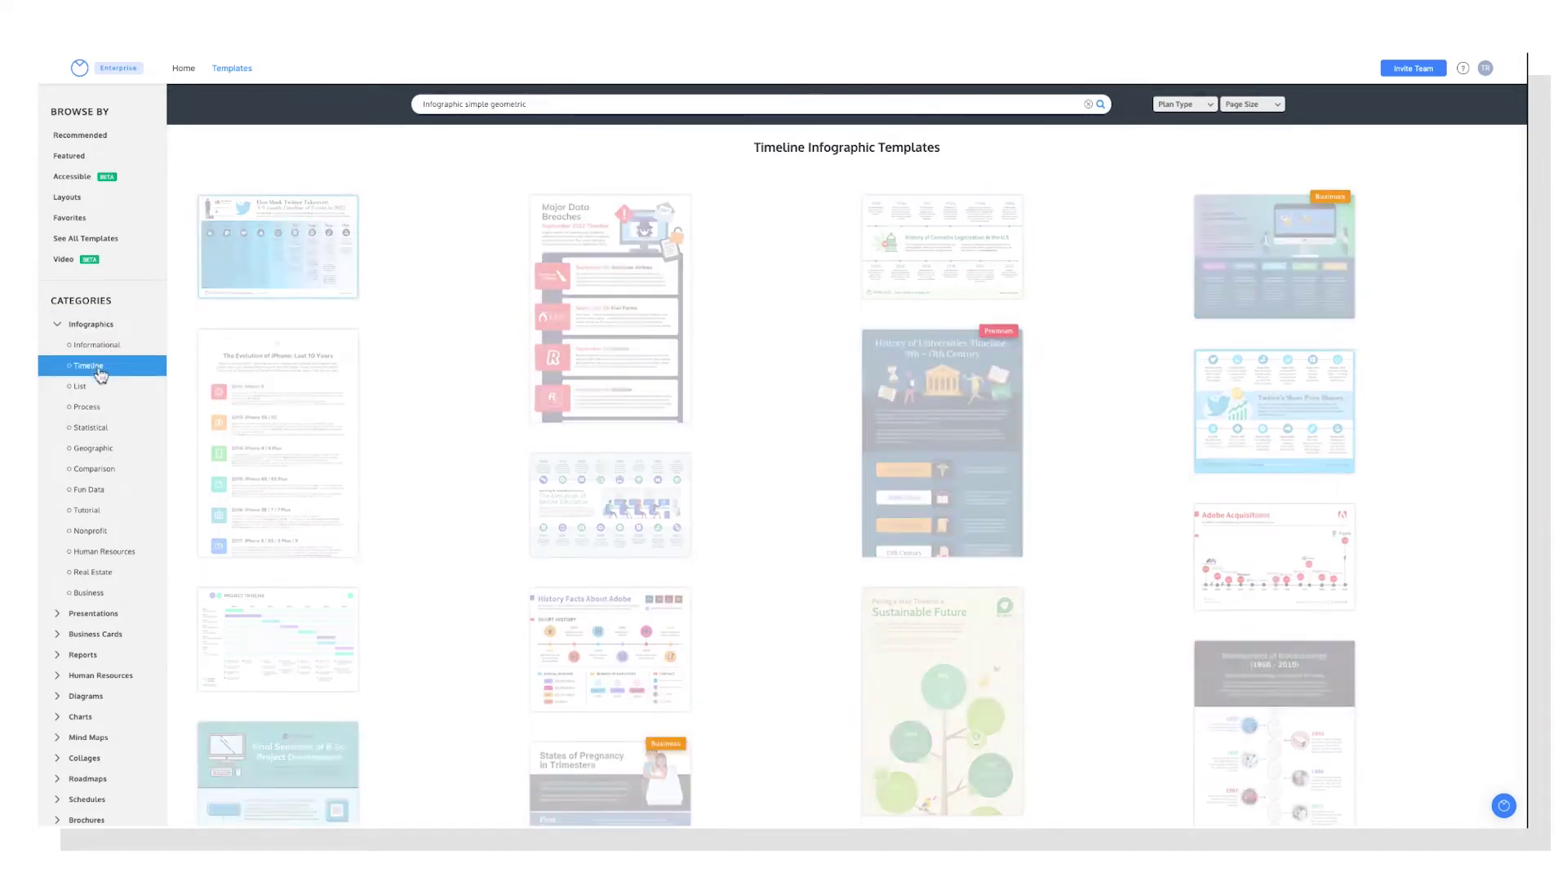
pyautogui.click(96, 409)
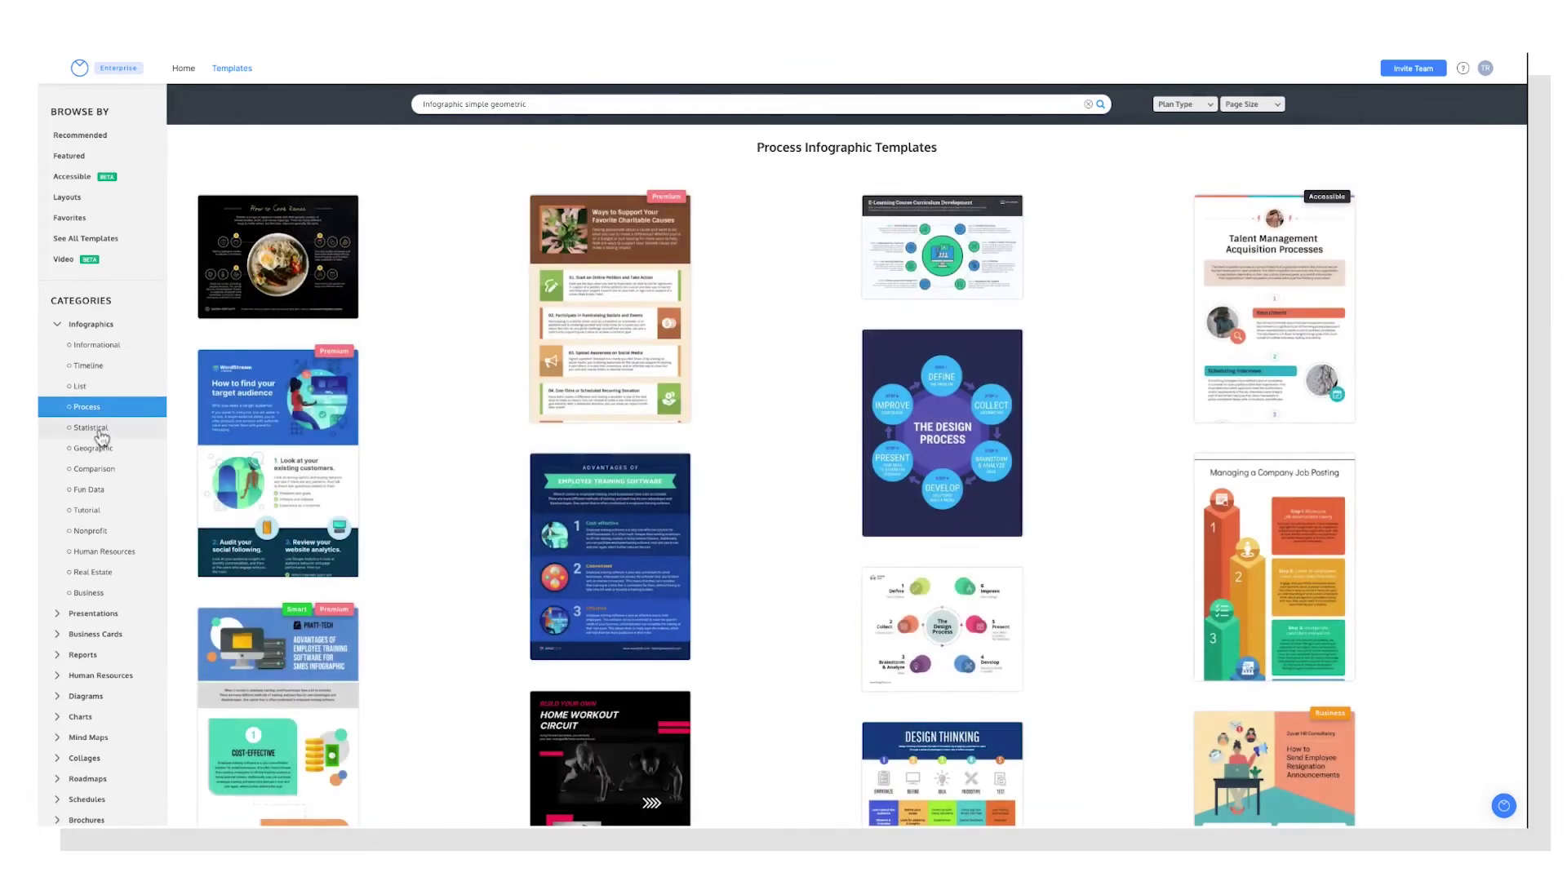
pyautogui.click(94, 429)
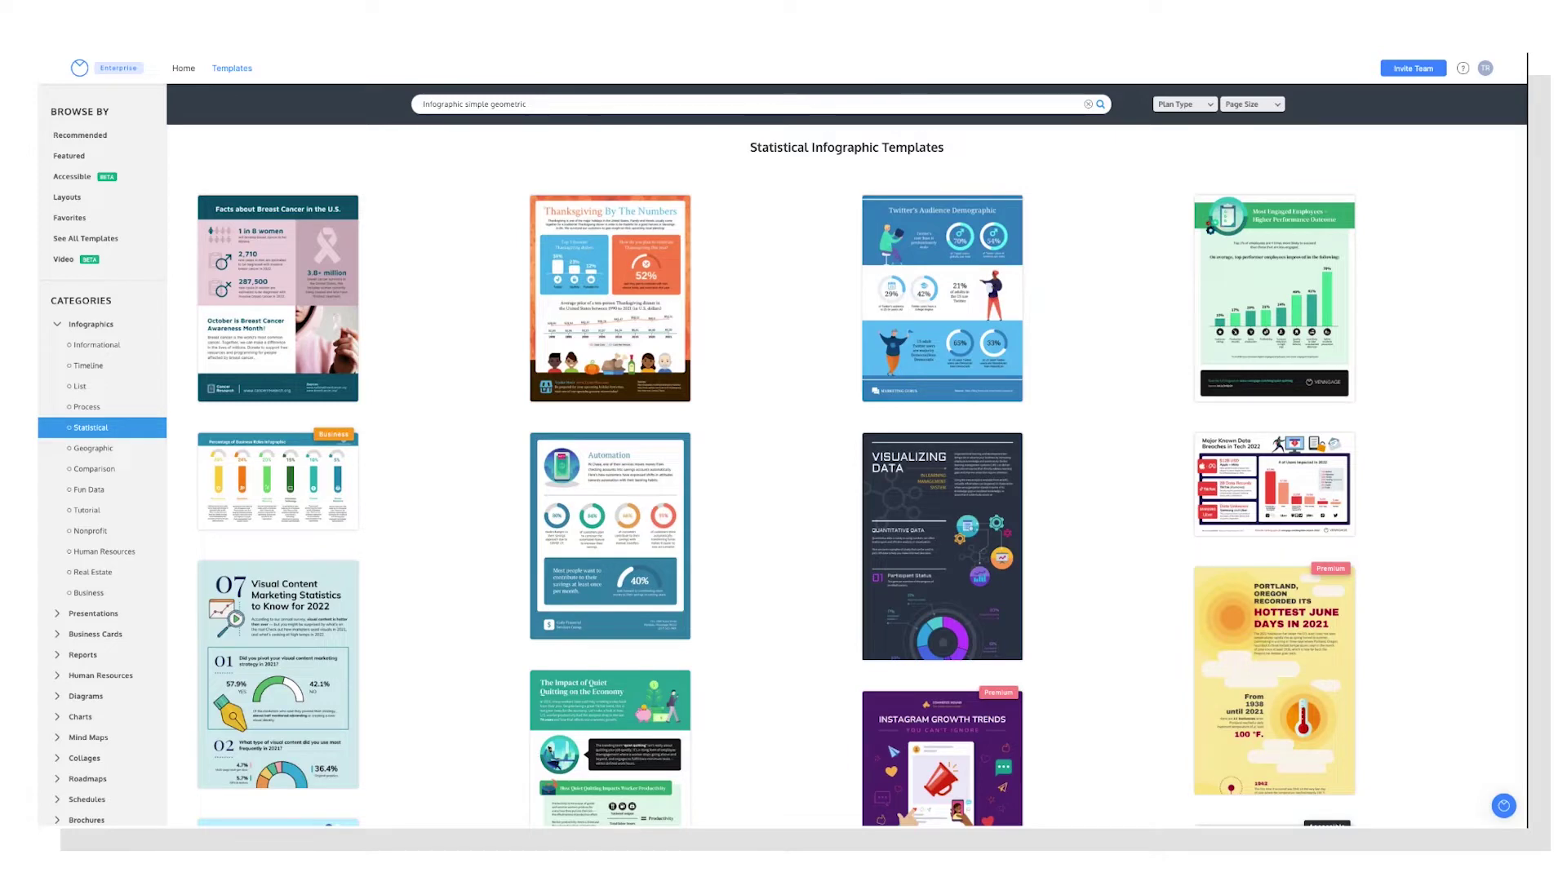
pyautogui.click(96, 346)
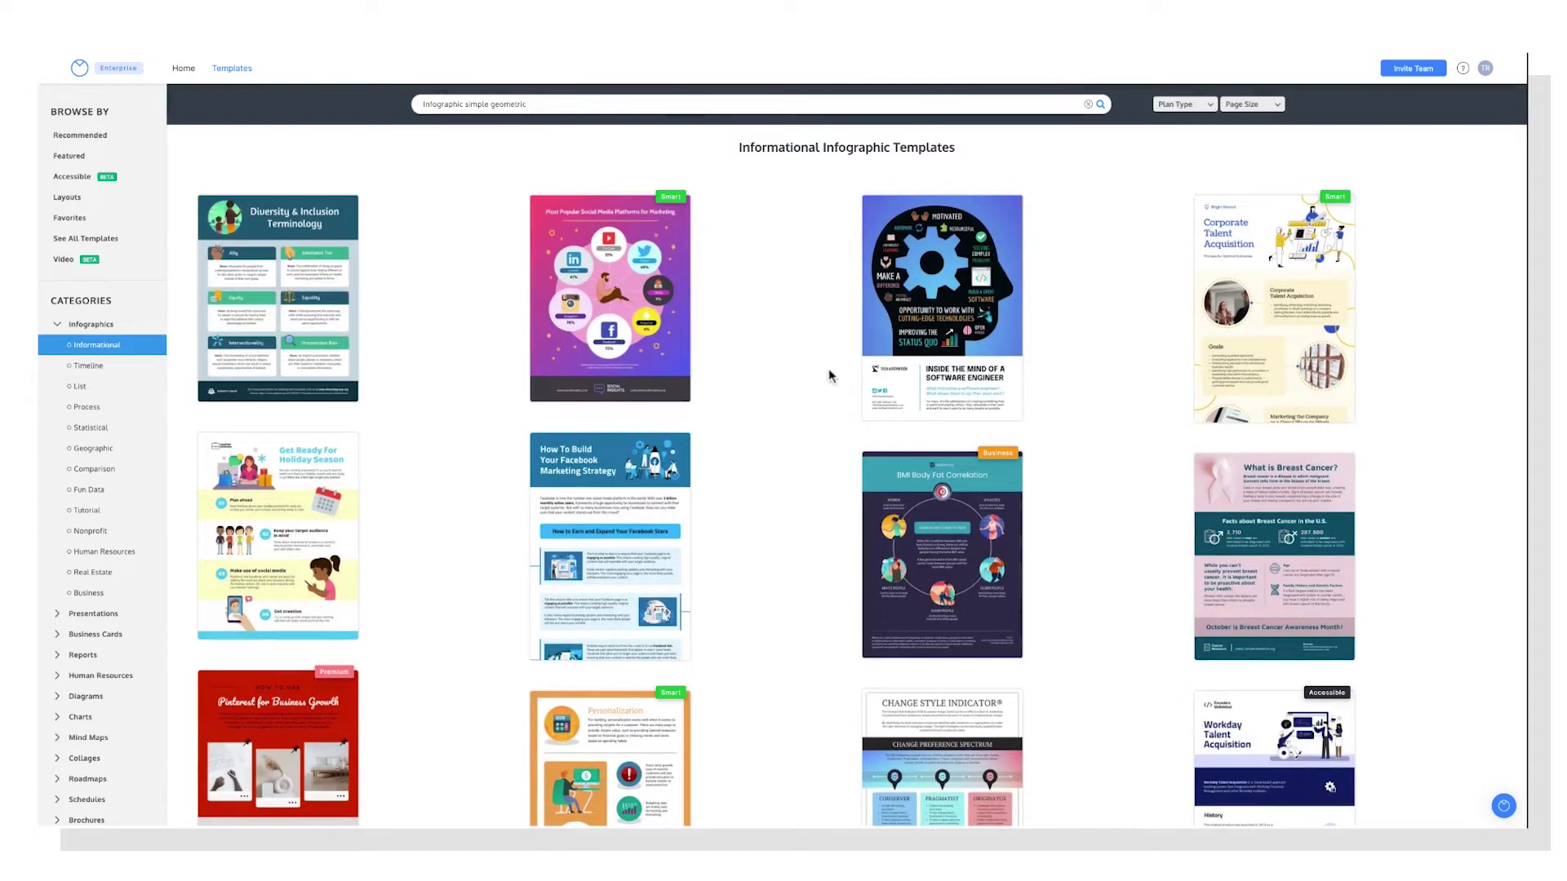
# Replace the search query with 'infographic simple geometric' and run the search.
pyautogui.tripleClick(645, 105)
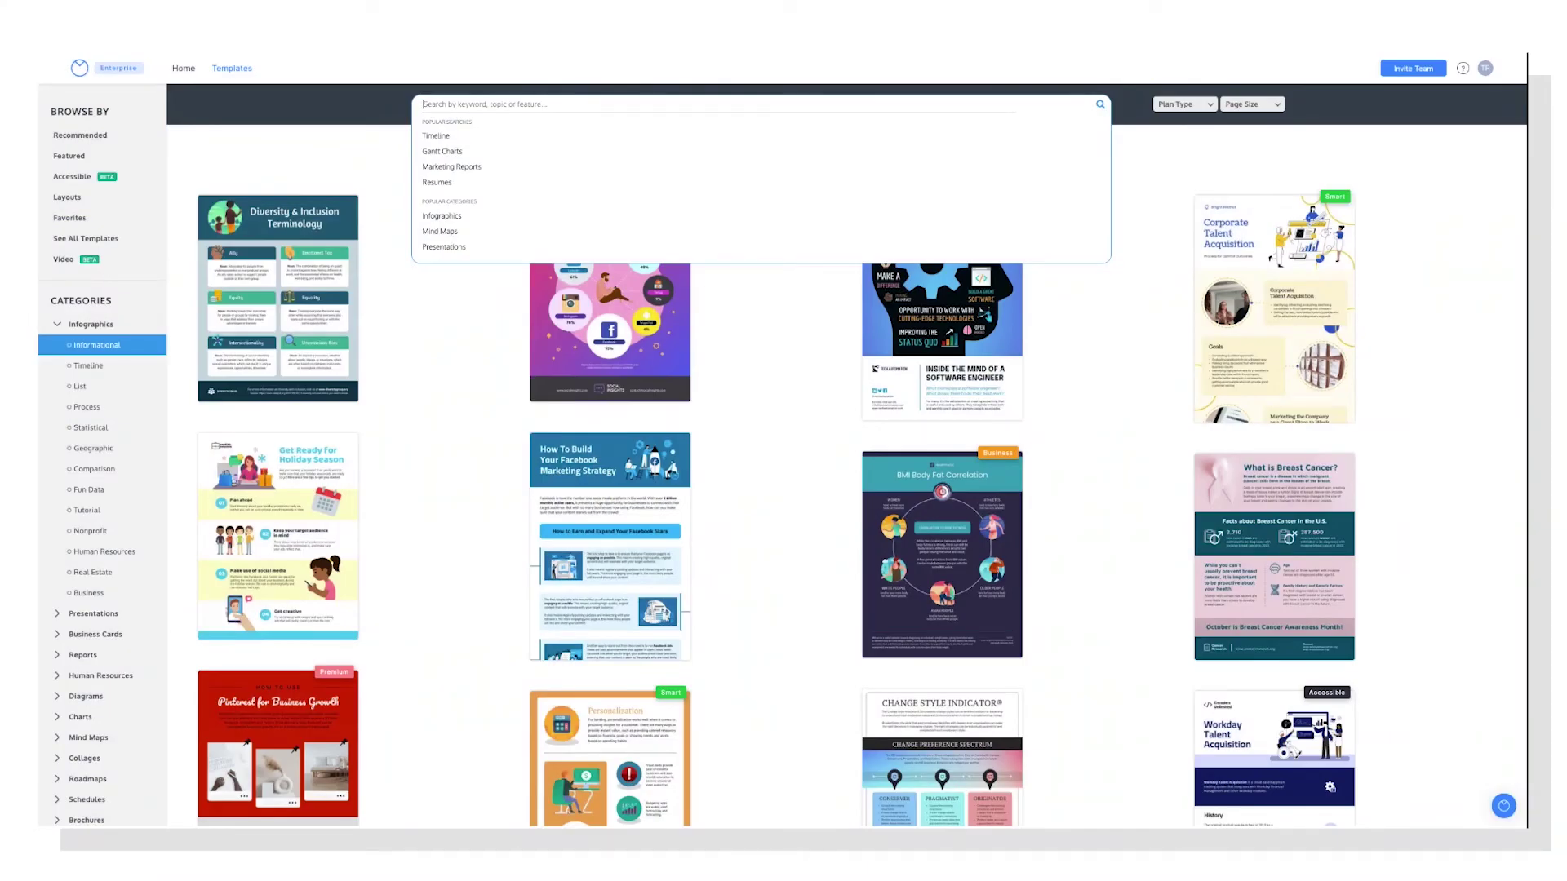
pyautogui.write('infographic simple')
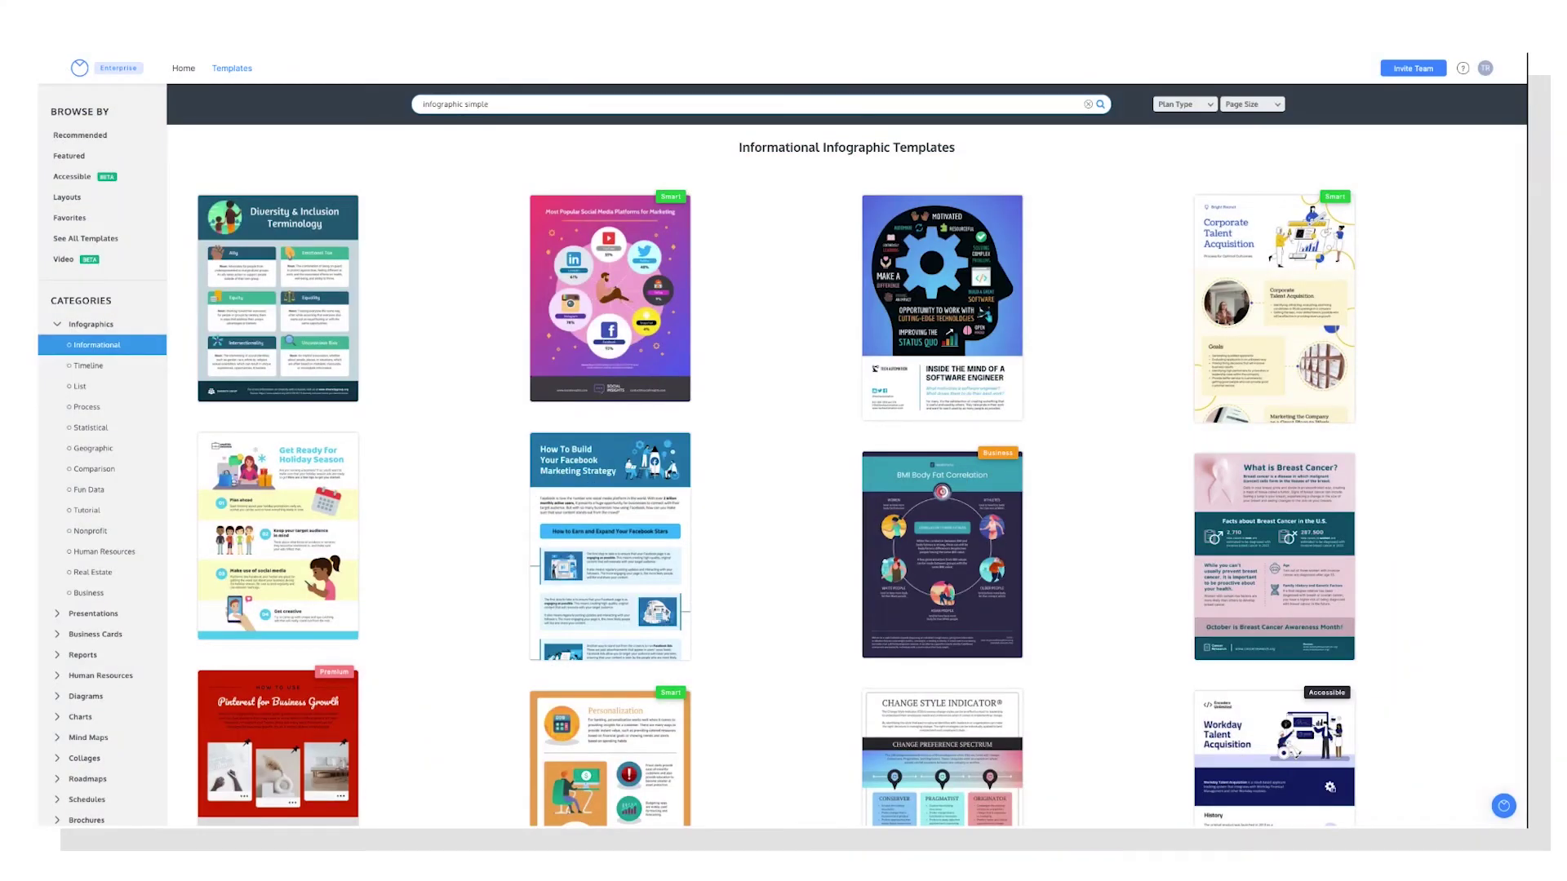
pyautogui.write('geometric')
pyautogui.press('Return')
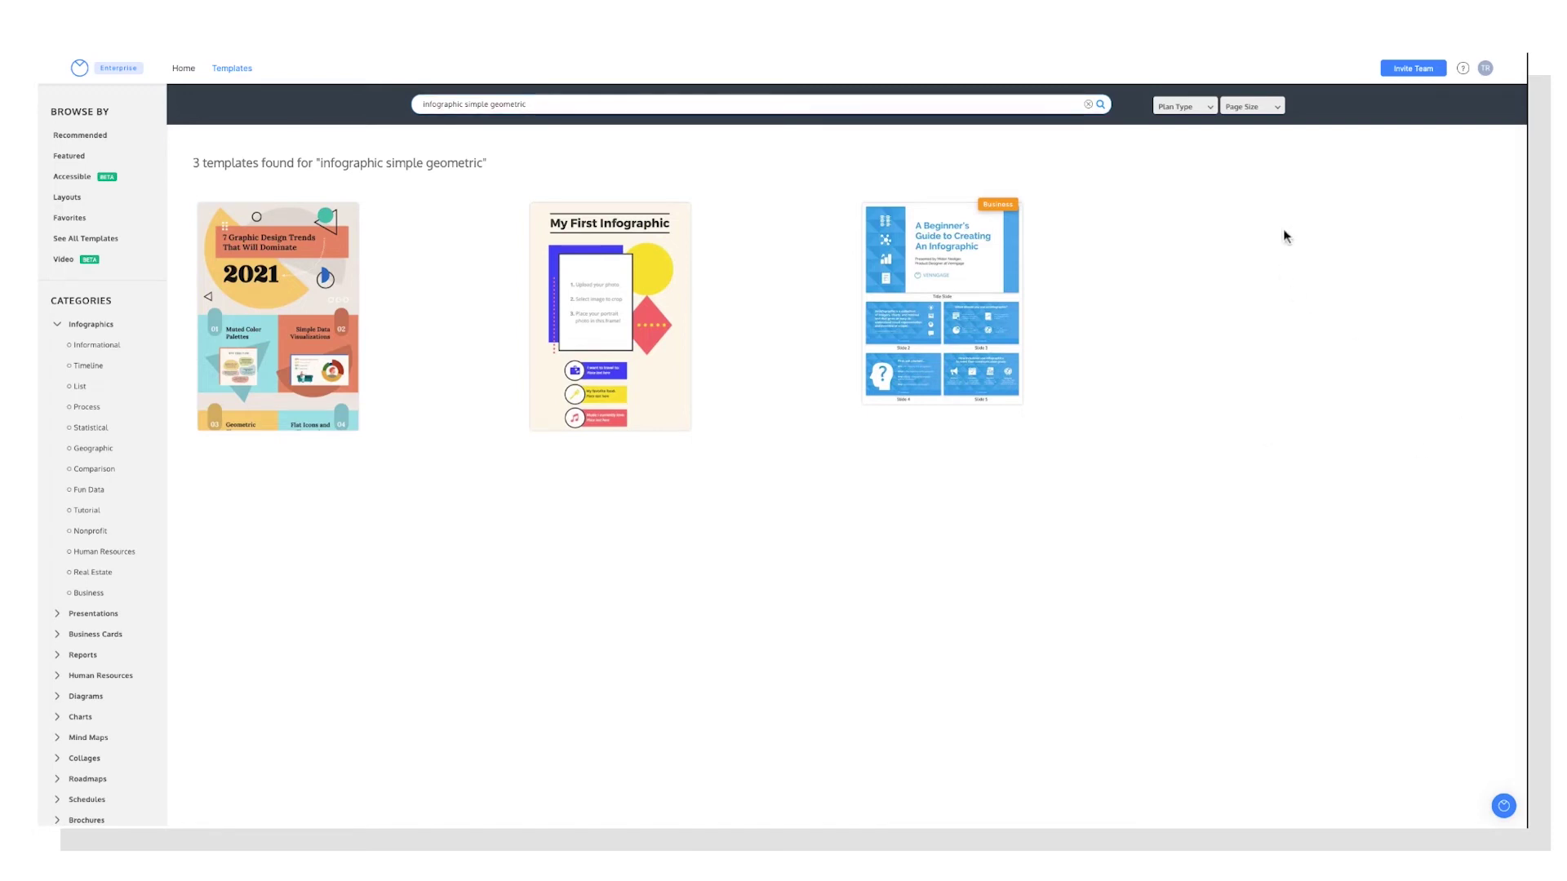
# Check the Plan Type and Page Size filters, then sort results New To Old.
pyautogui.click(1207, 113)
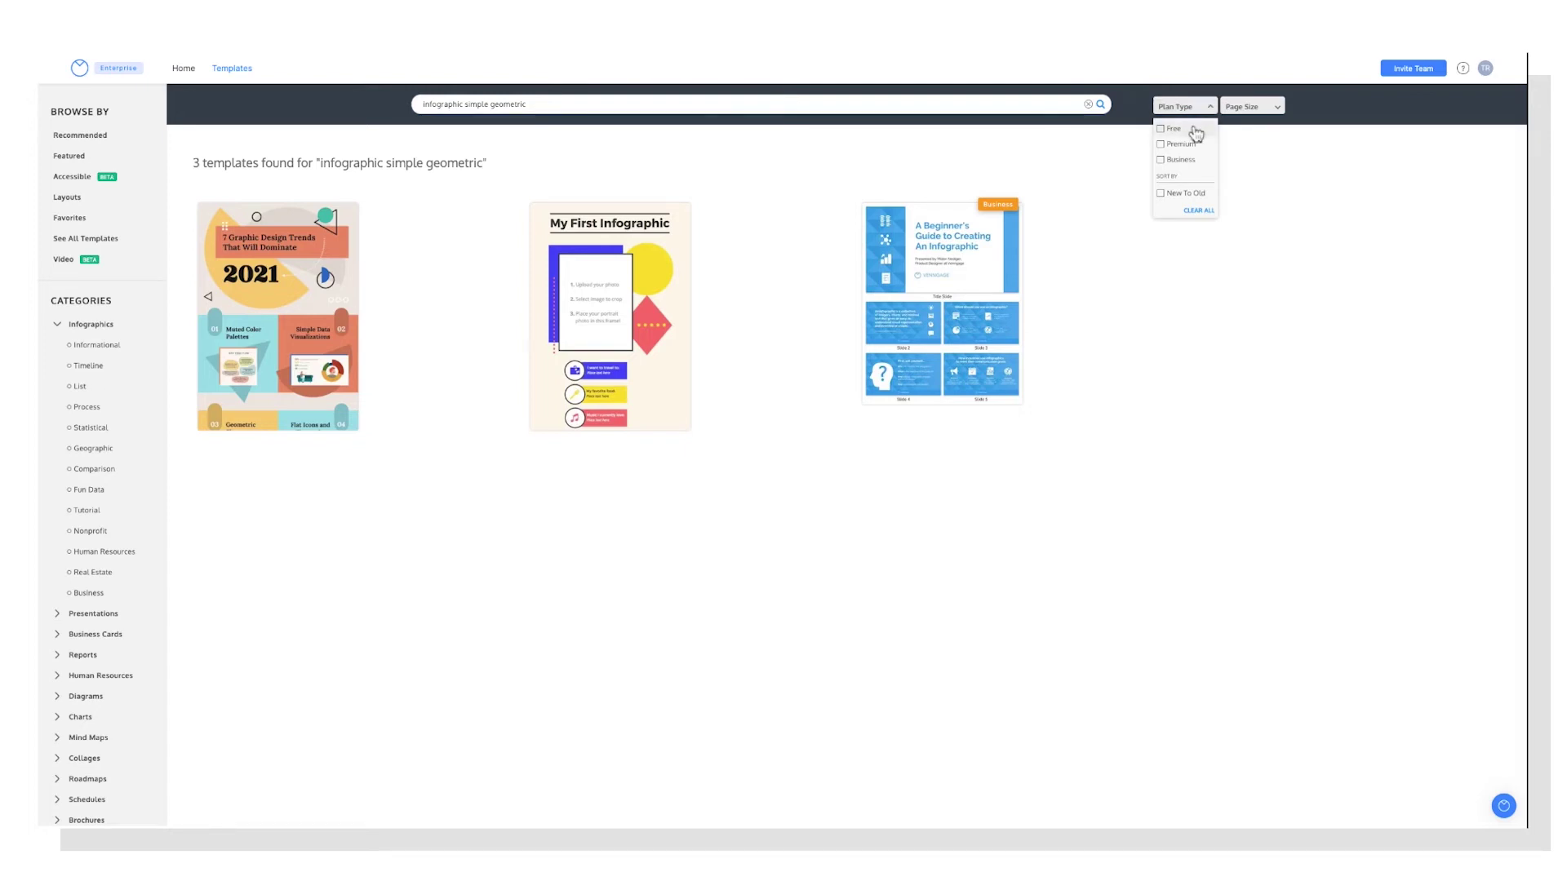
pyautogui.click(1264, 114)
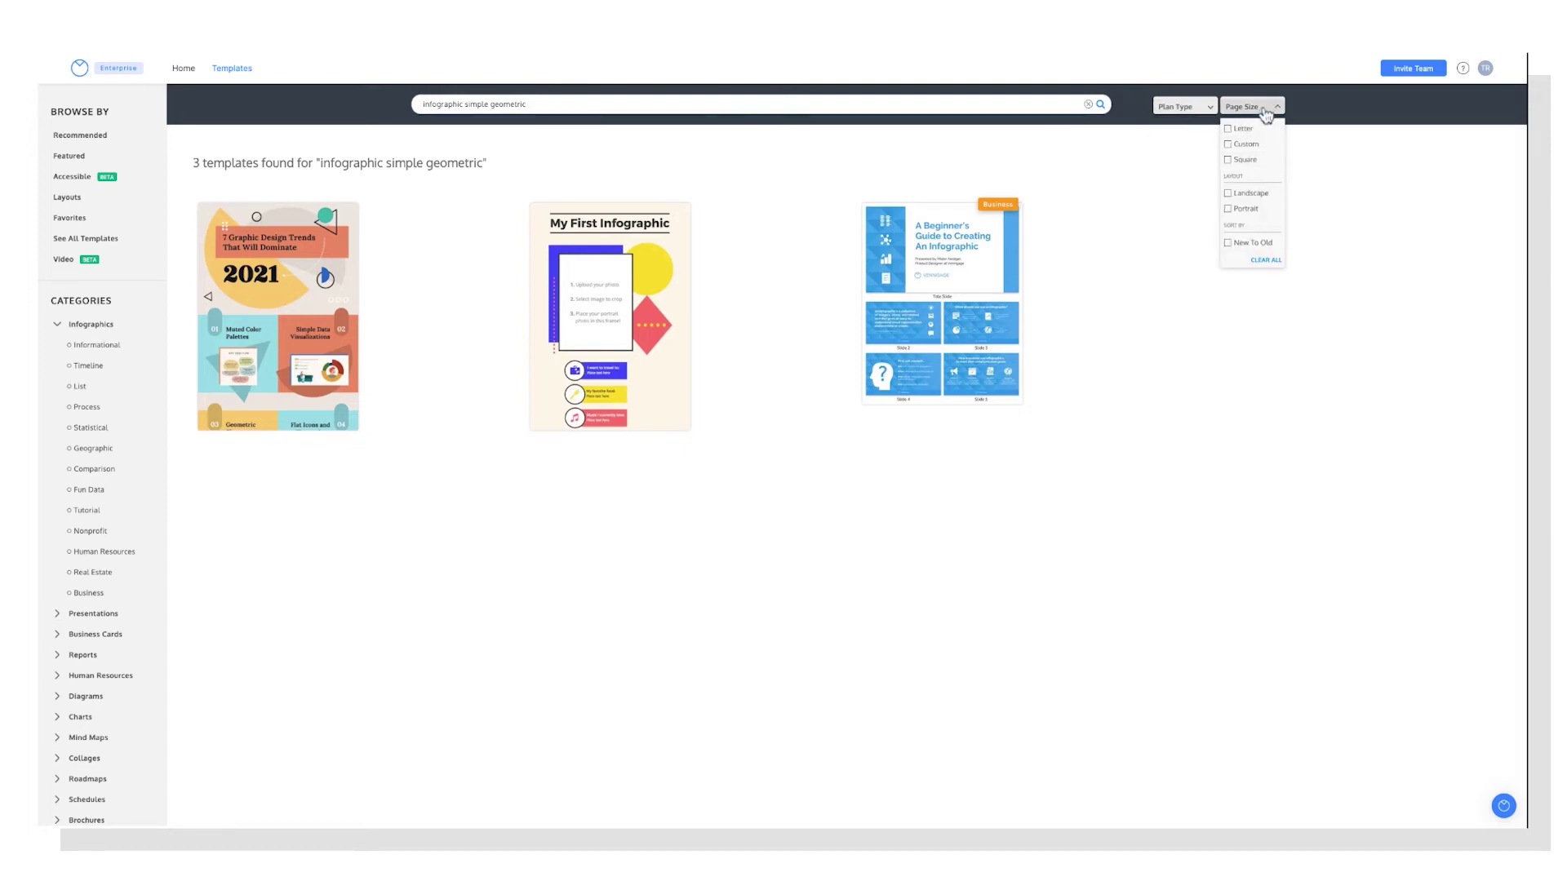
pyautogui.click(1259, 243)
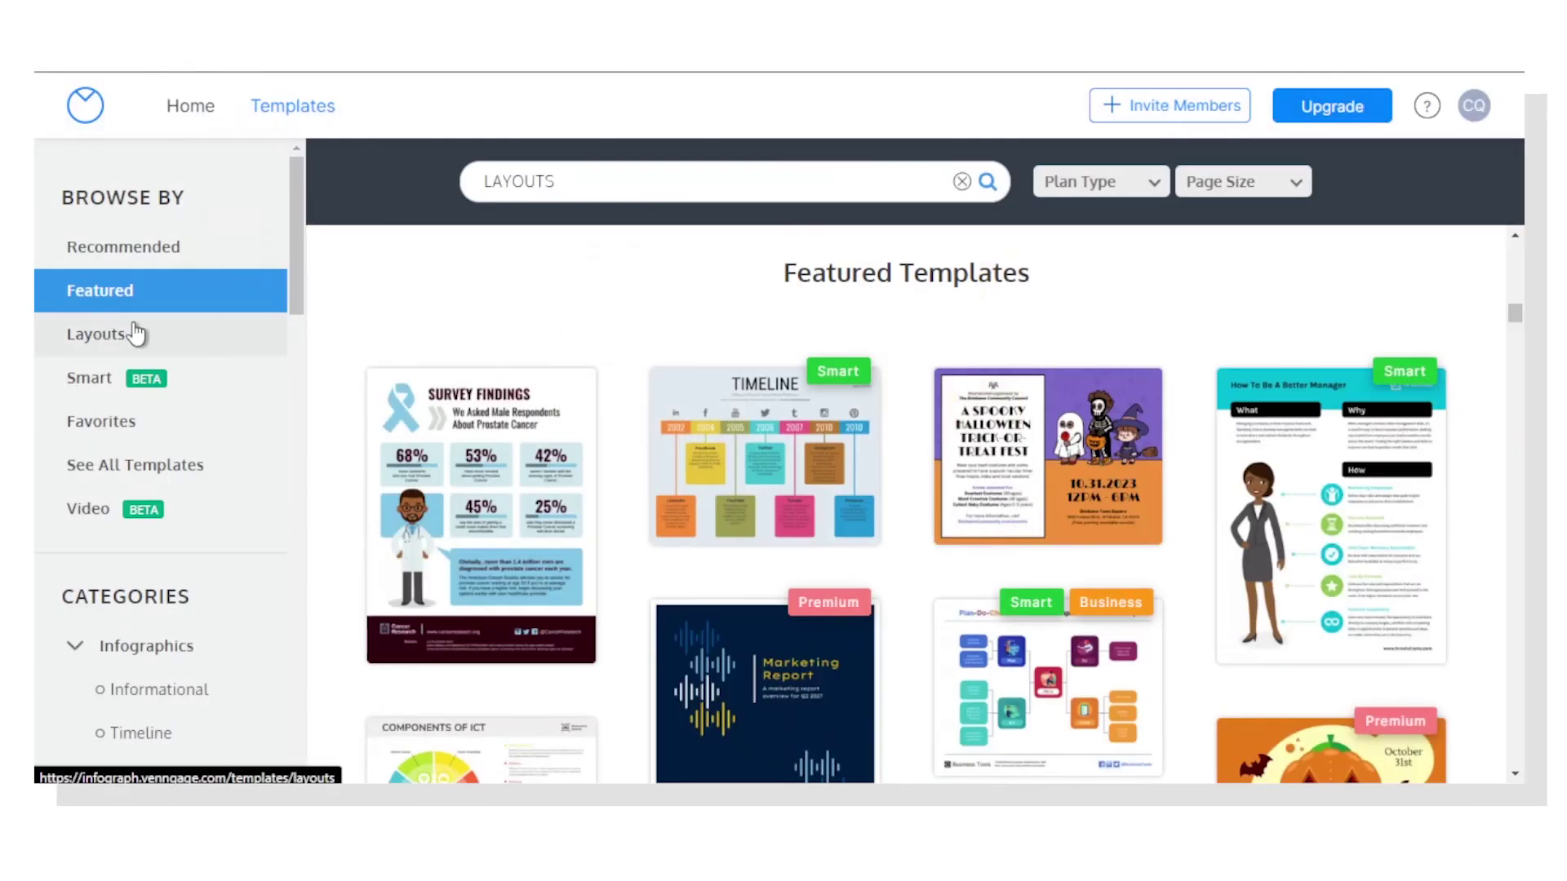
# Start a Blank Canvas design and place an orange circle from Shapes & Symbols lower left.
pyautogui.click(135, 333)
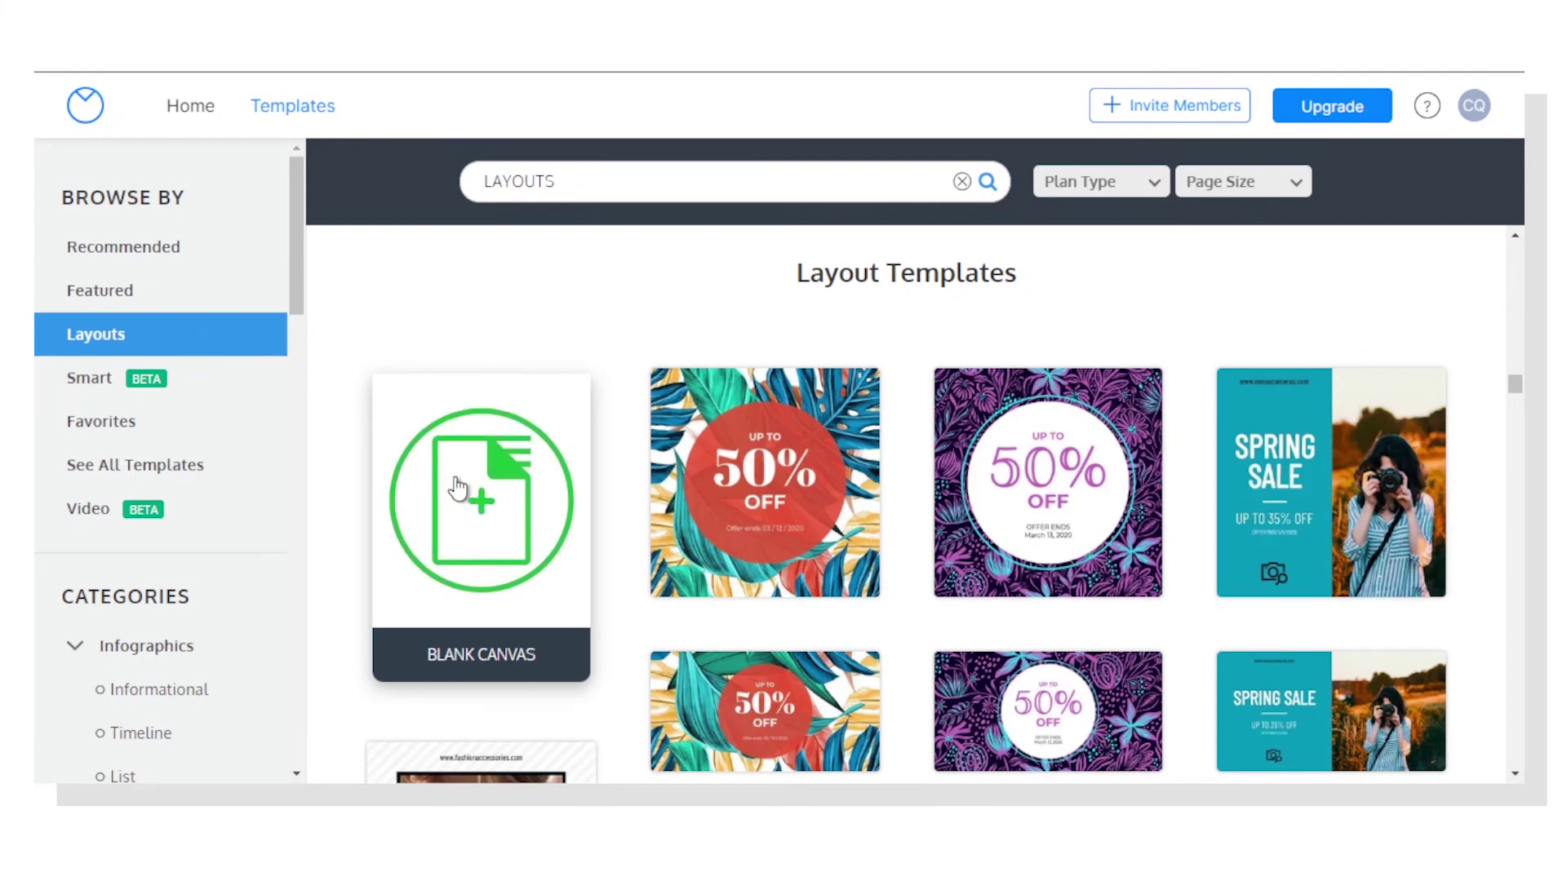
pyautogui.click(464, 504)
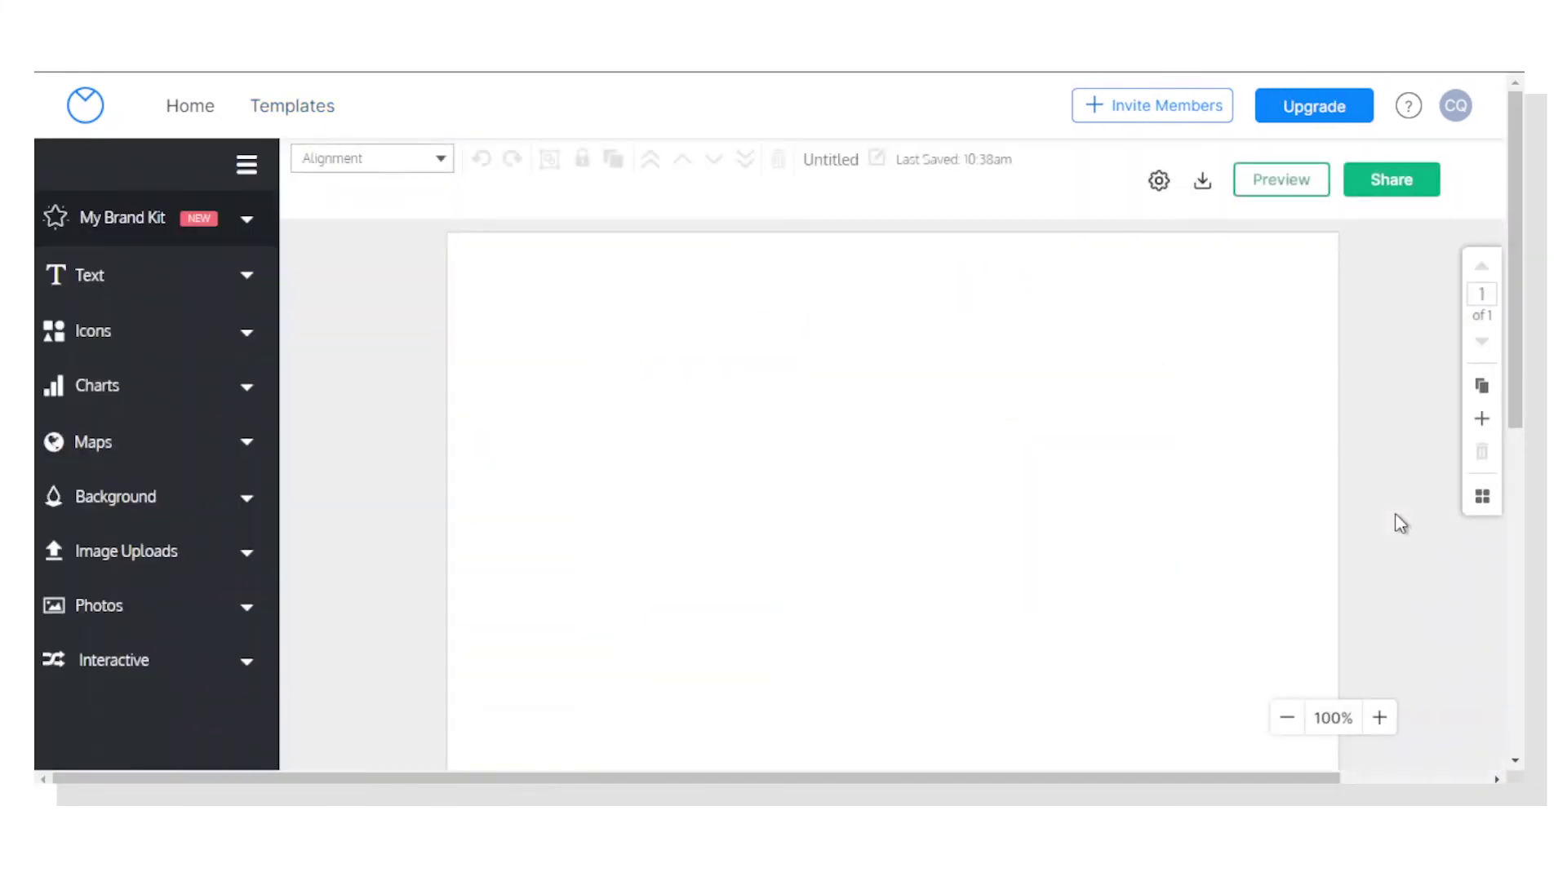
pyautogui.click(171, 336)
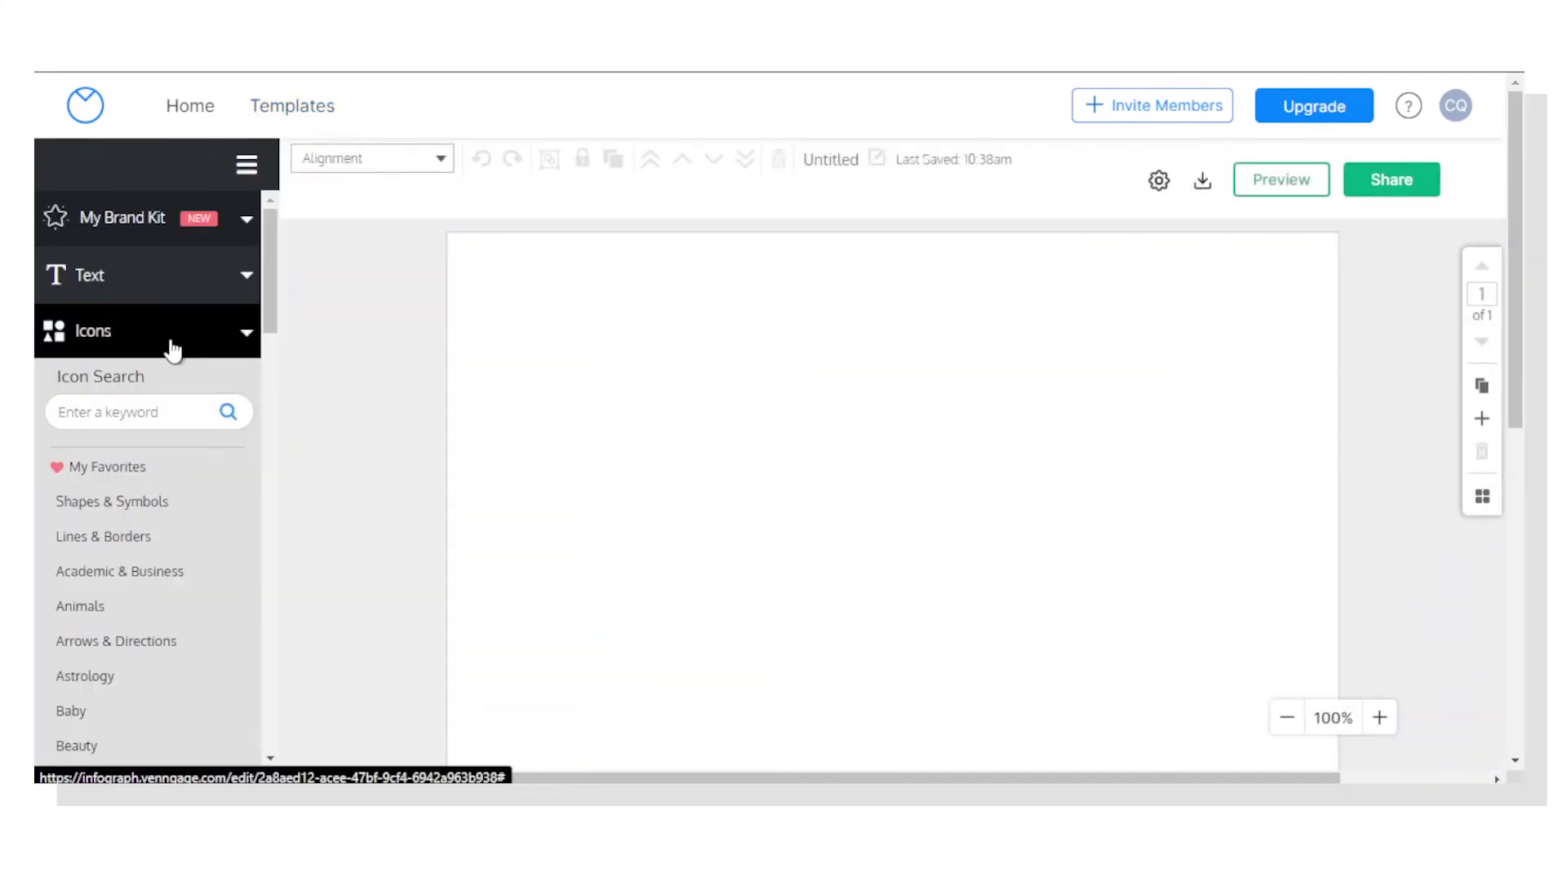
pyautogui.click(193, 516)
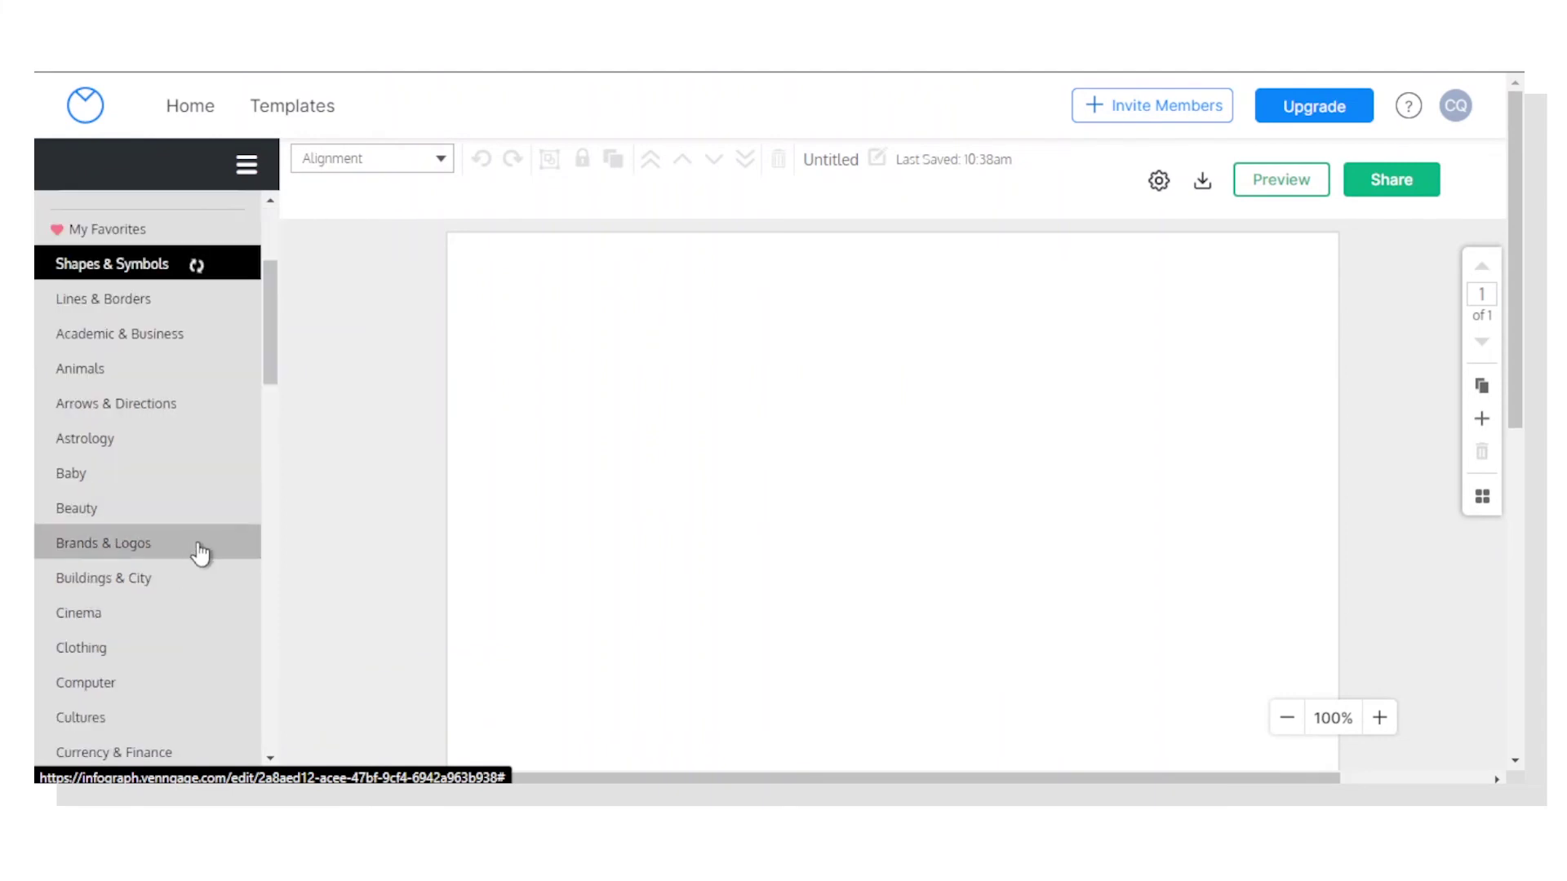
pyautogui.click(206, 348)
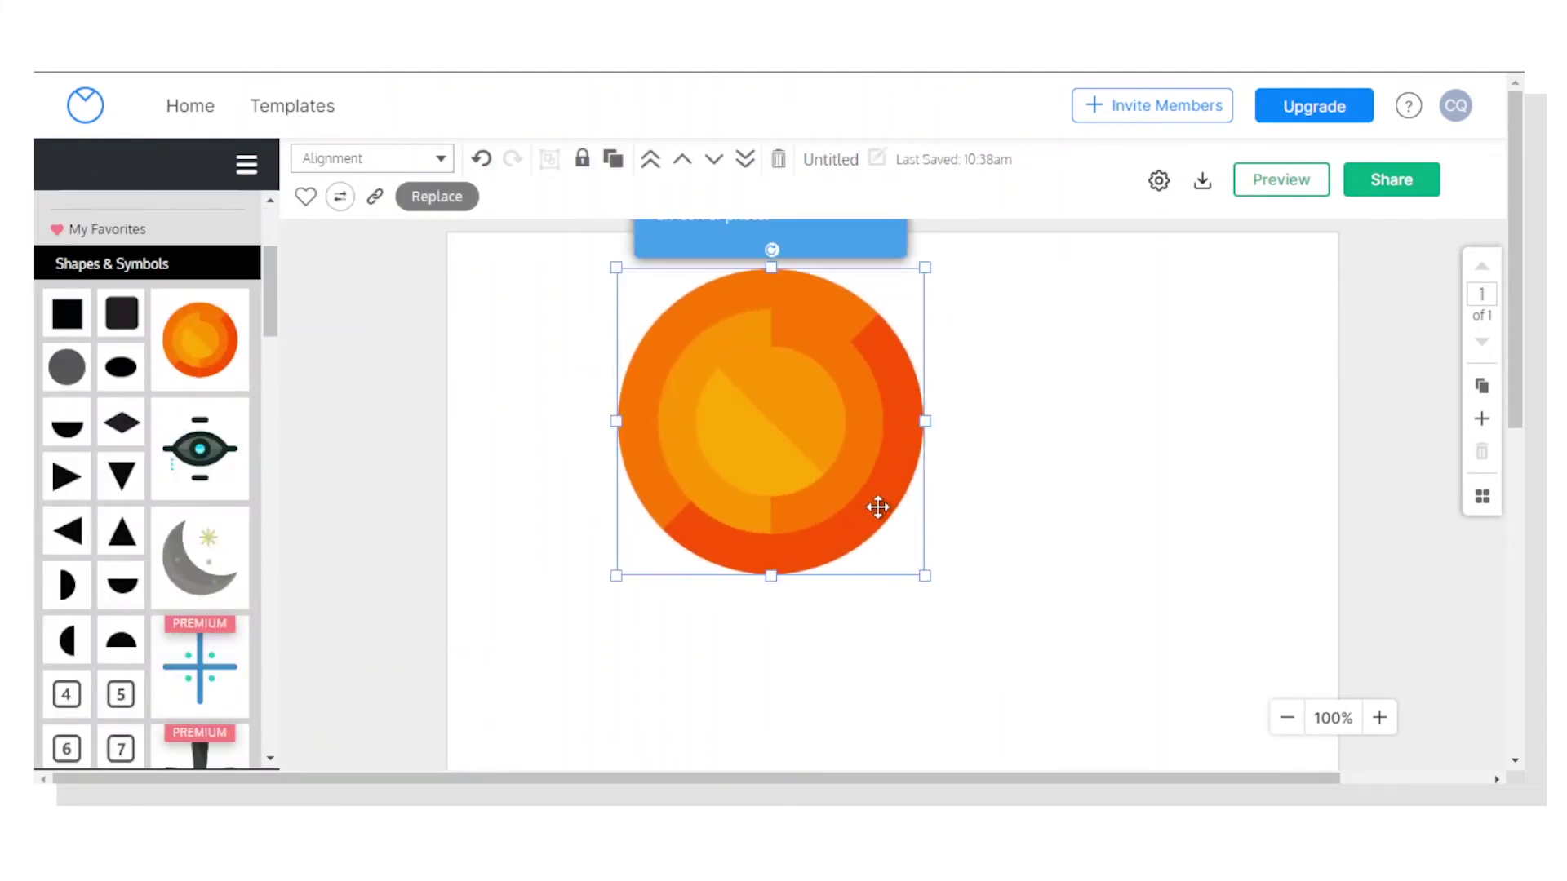
pyautogui.moveTo(881, 507); pyautogui.dragTo(798, 578)
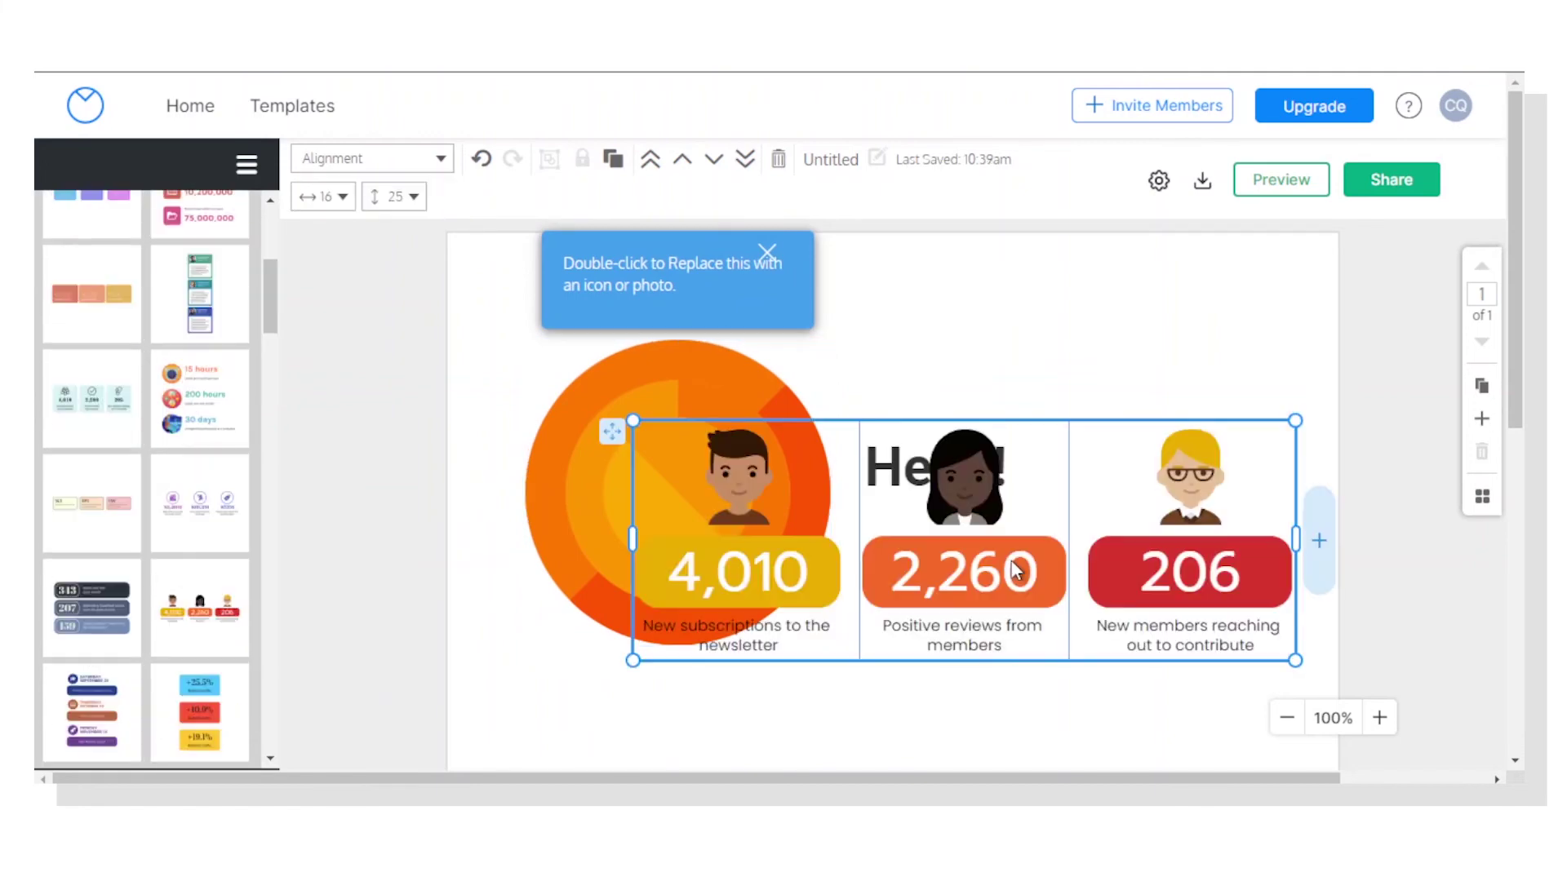
# Add the people statistics widget and move the 'Hello!' text right of the circle.
pyautogui.click(1015, 608)
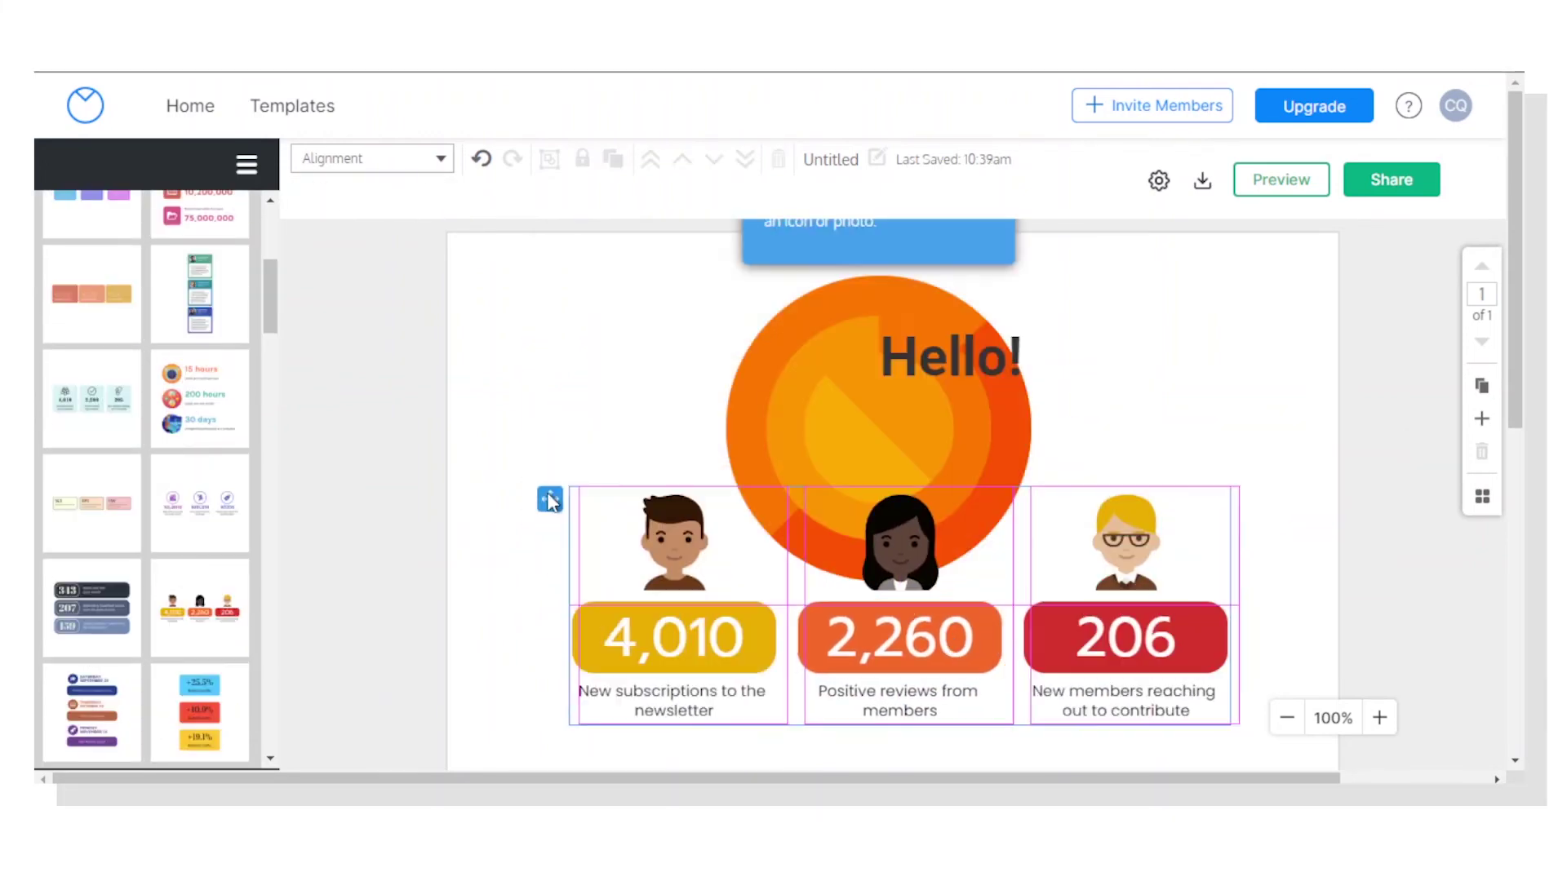
pyautogui.click(1189, 346)
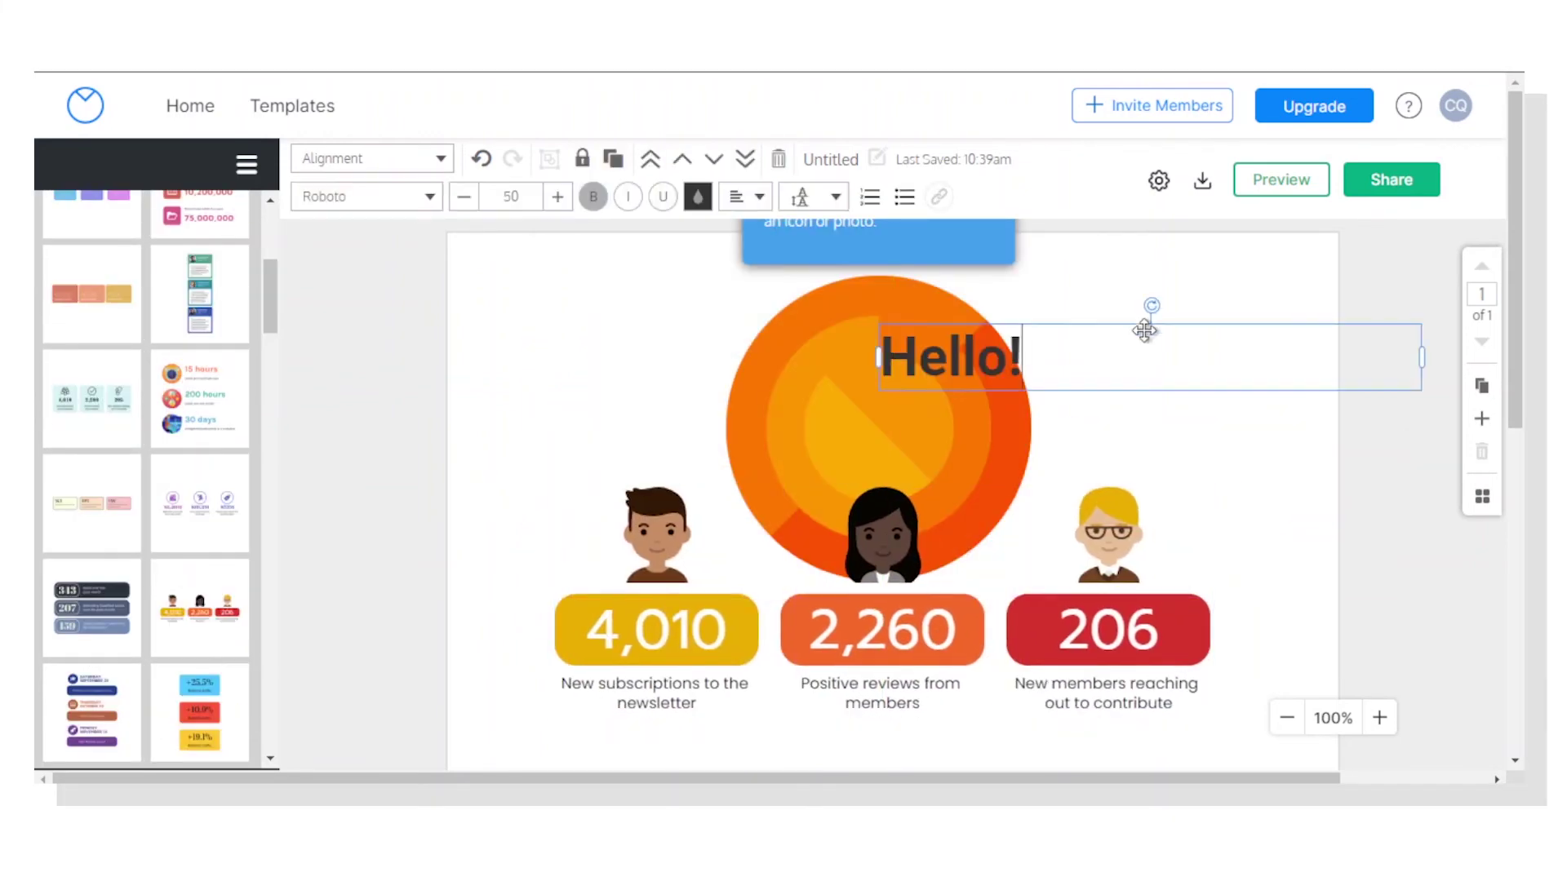
pyautogui.moveTo(1189, 346); pyautogui.dragTo(1260, 369)
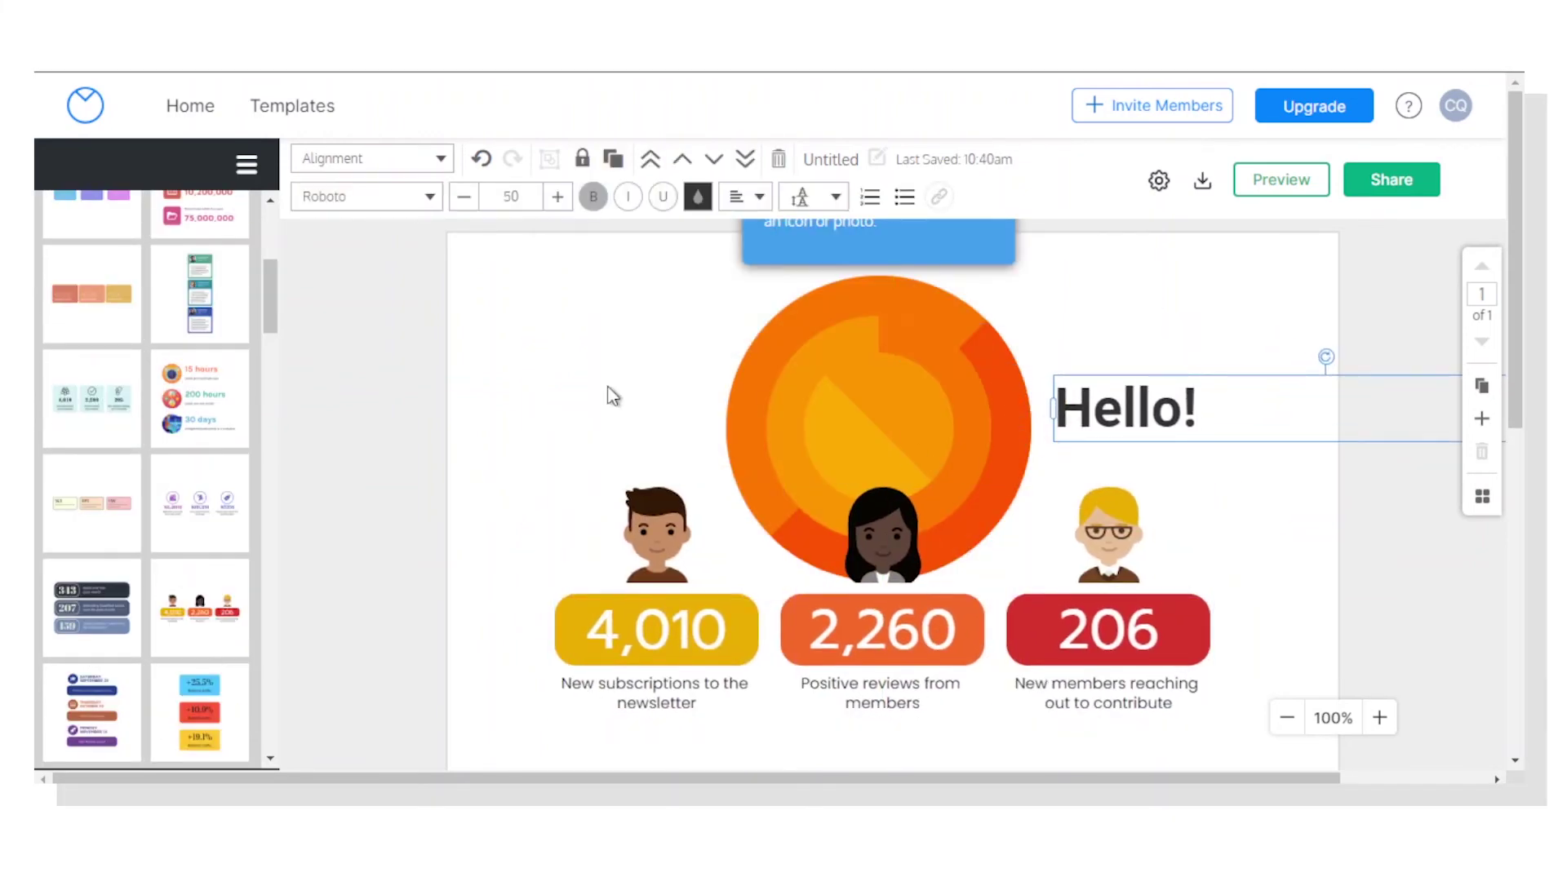
pyautogui.click(632, 387)
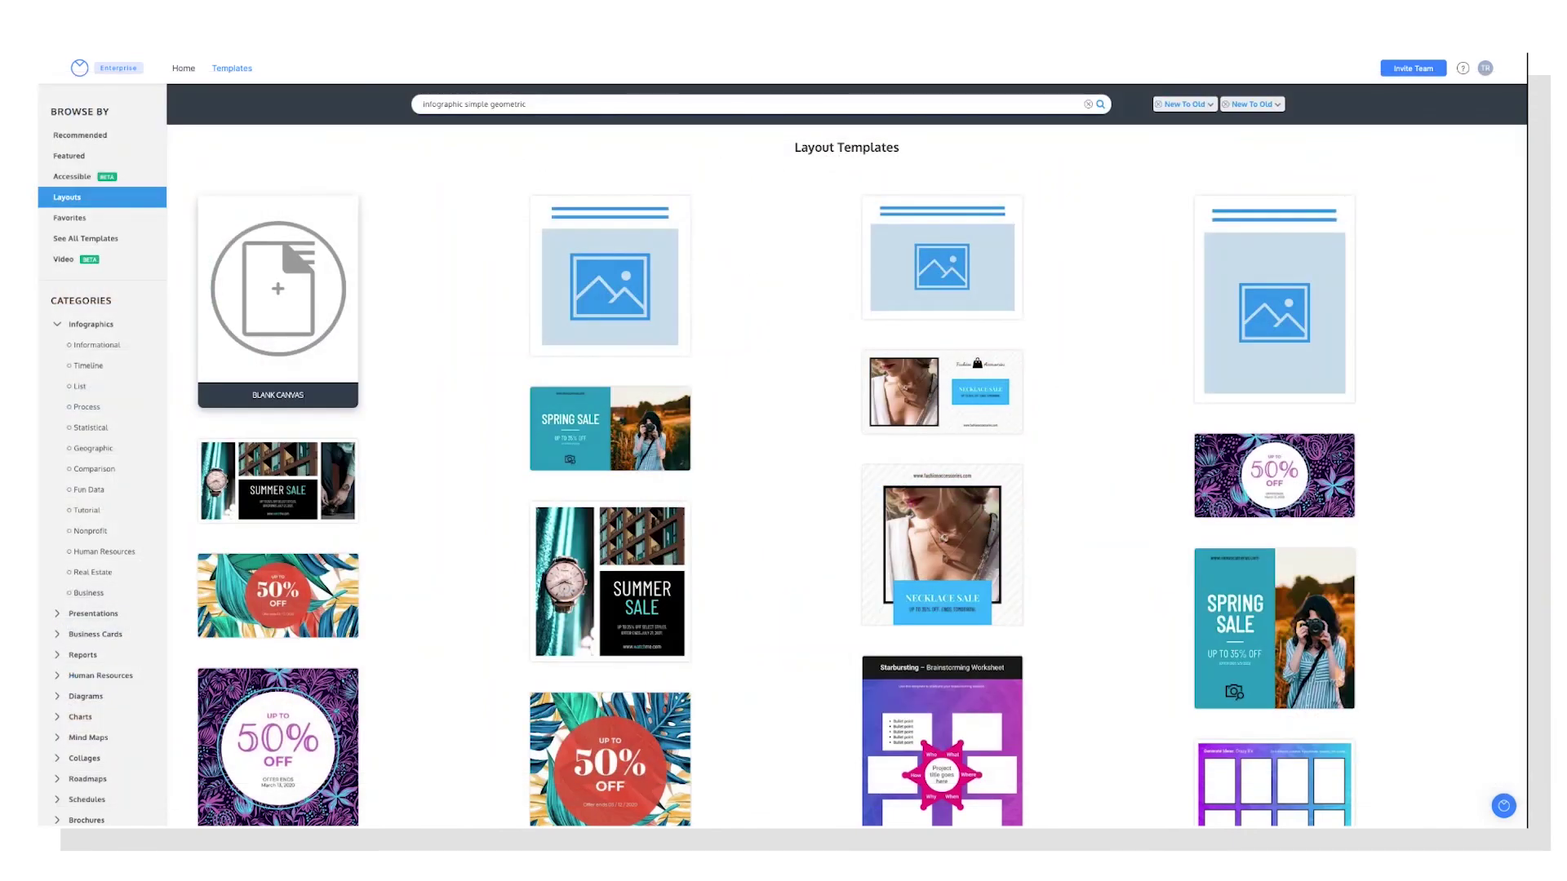